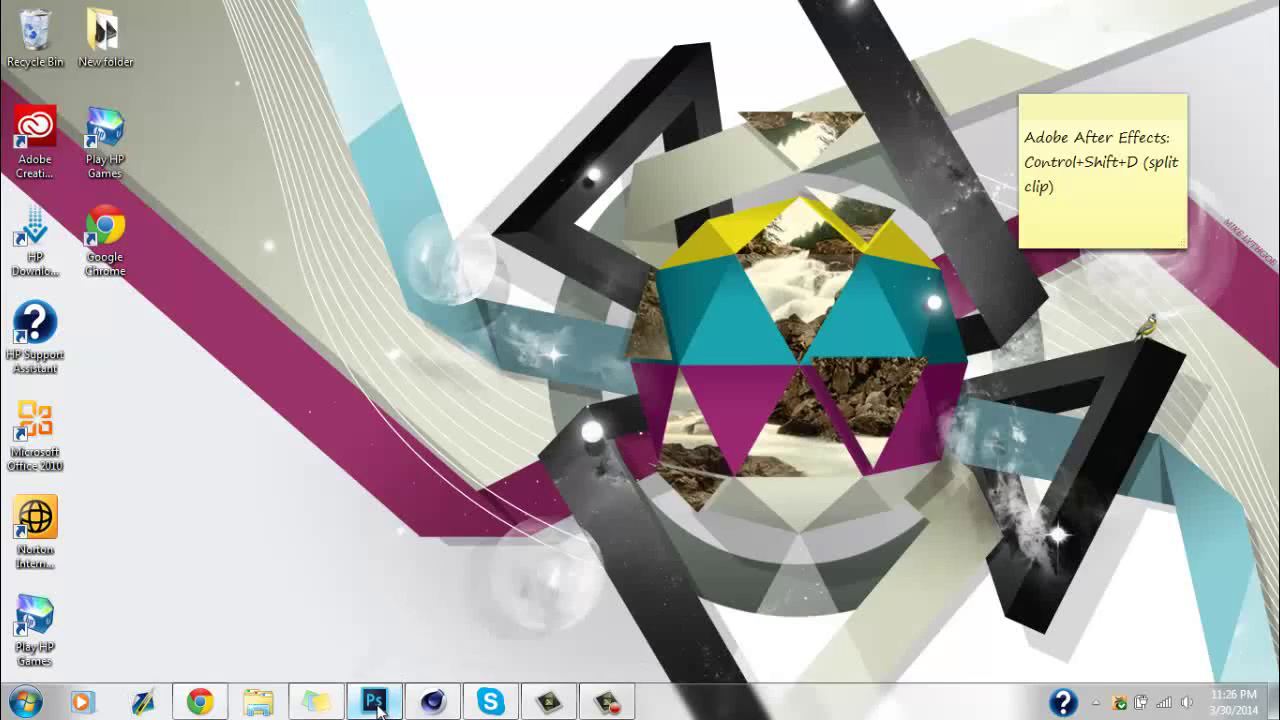
Step: Bring Photoshop back and open Libraries > Pictures > Random Pictures in Windows Explorer
click(375, 702)
click(258, 702)
click(125, 304)
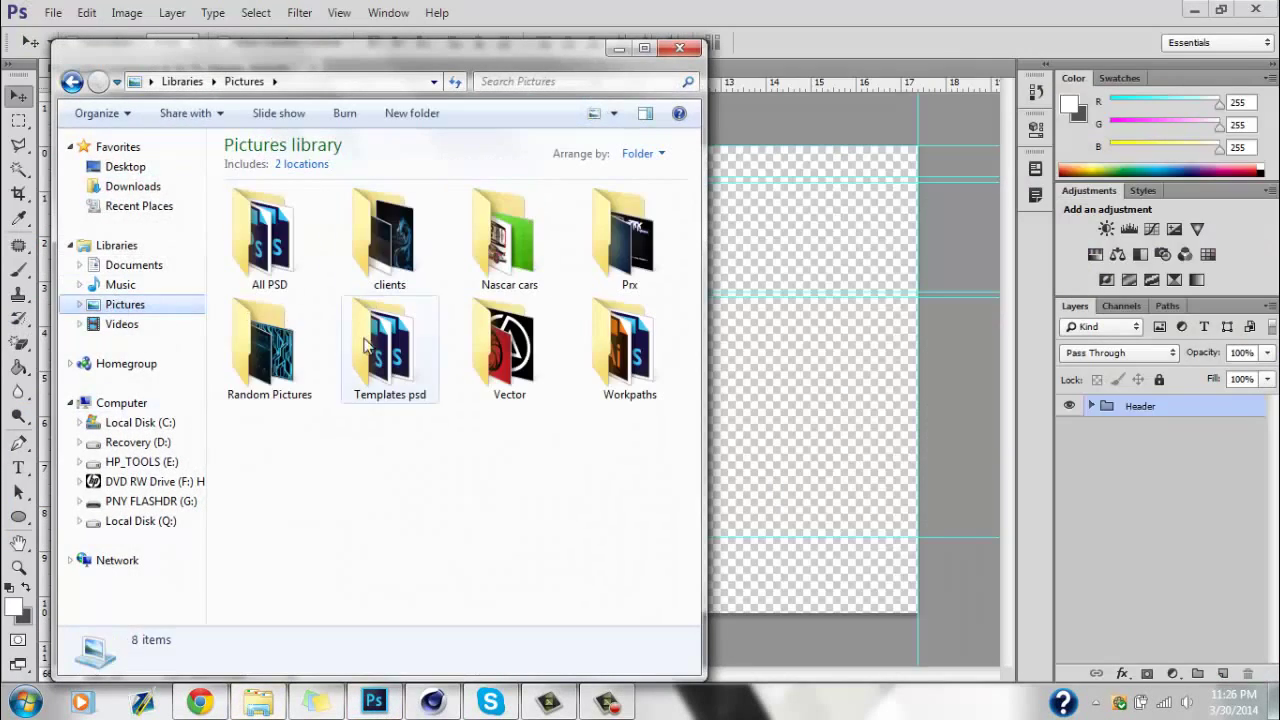
double_click(269, 345)
Step: Browse the Random Pictures folder to locate the Black Backdrop image
scroll(443, 349, down, 5)
scroll(470, 390, down, 3)
scroll(480, 420, up, 2)
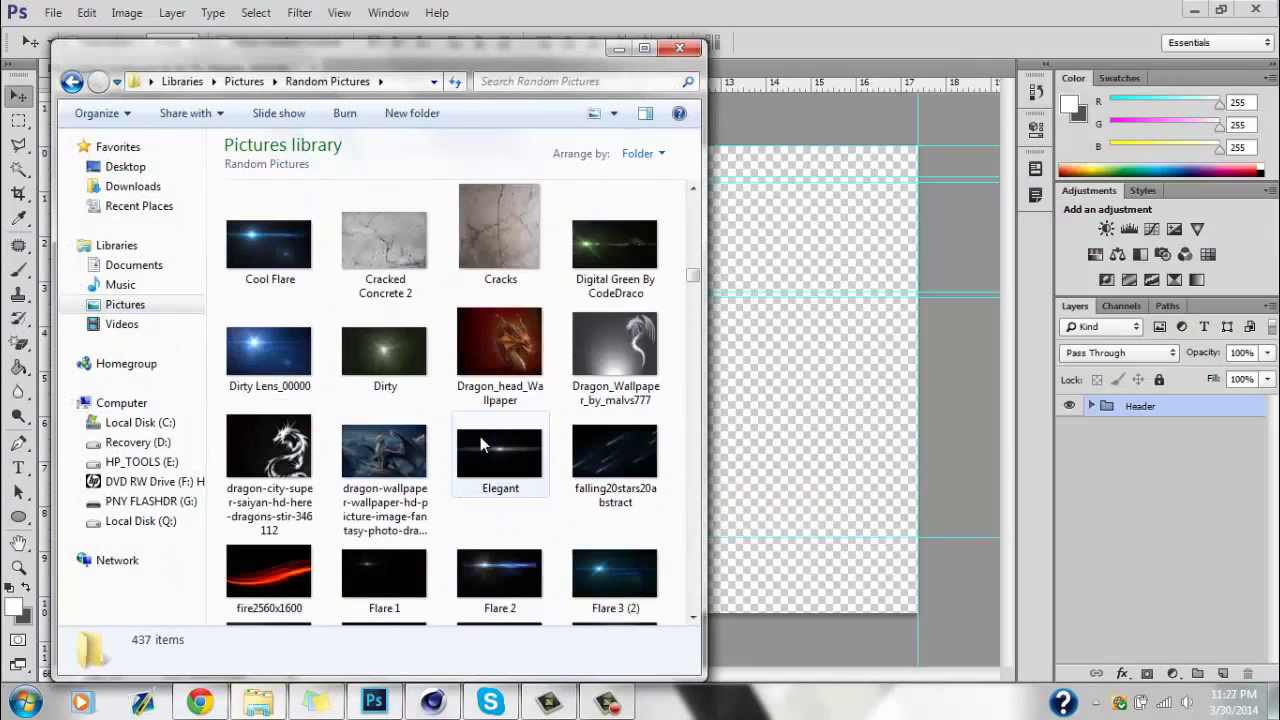
scroll(480, 440, down, 3)
scroll(490, 430, down, 5)
scroll(495, 435, down, 5)
scroll(495, 460, down, 10)
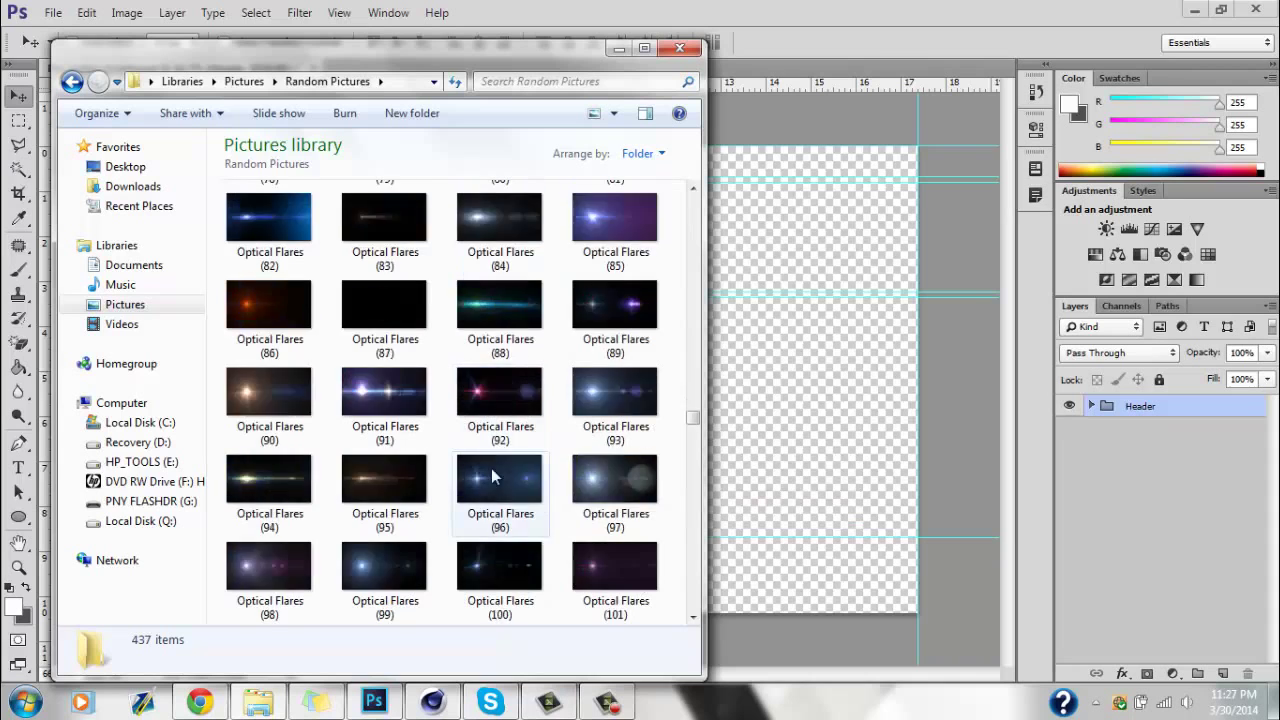
scroll(495, 475, down, 5)
scroll(520, 471, down, 10)
scroll(520, 471, up, 15)
scroll(518, 455, up, 8)
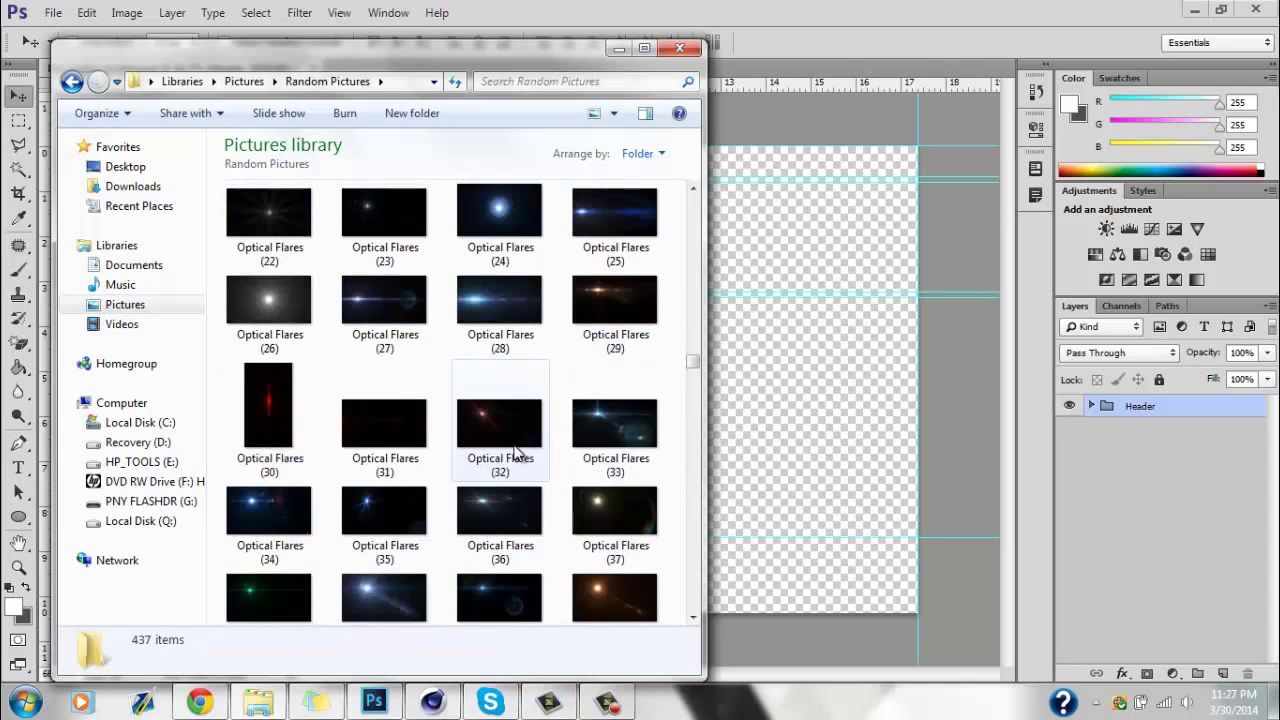
scroll(513, 445, up, 5)
scroll(513, 445, up, 3)
click(691, 192)
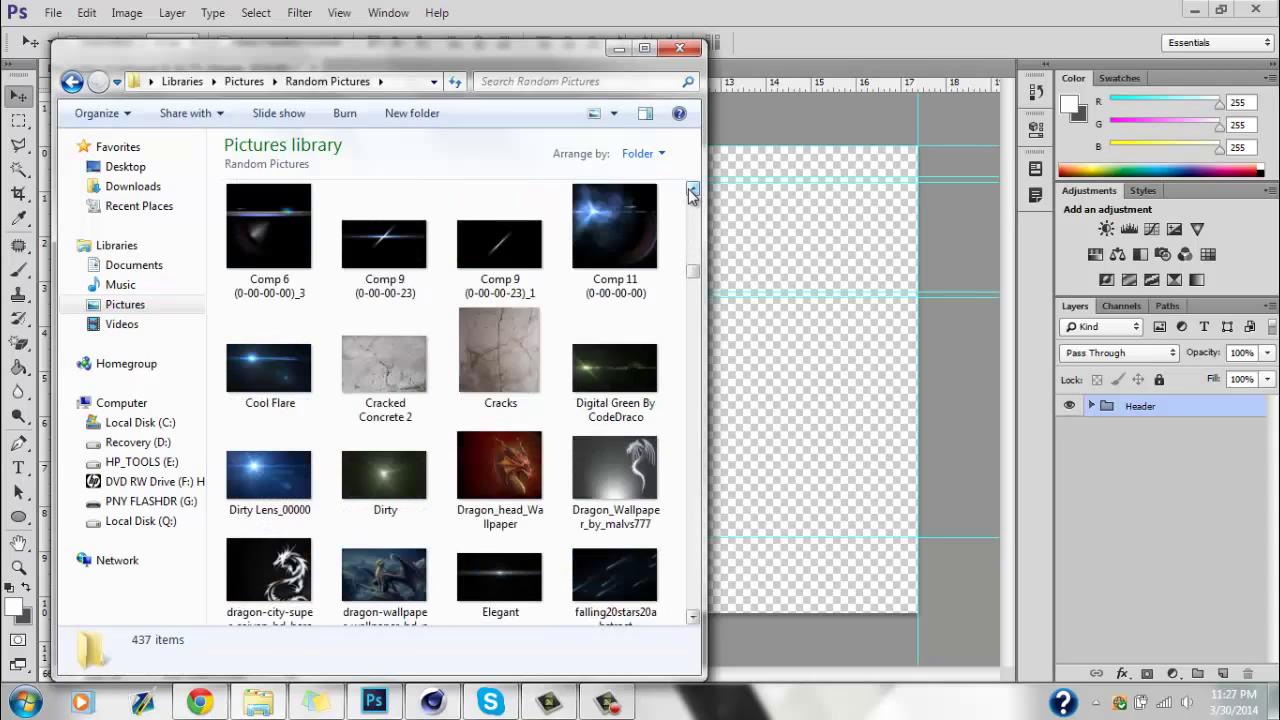
scroll(691, 192, up, 5)
scroll(691, 192, up, 5)
scroll(691, 192, up, 2)
Step: Stretch Black Backdrop full-width beneath the Header group and draw an 80×74 px top-left ellipse
drag(612, 320, 752, 340)
drag(220, 378, 138, 378)
drag(840, 380, 919, 380)
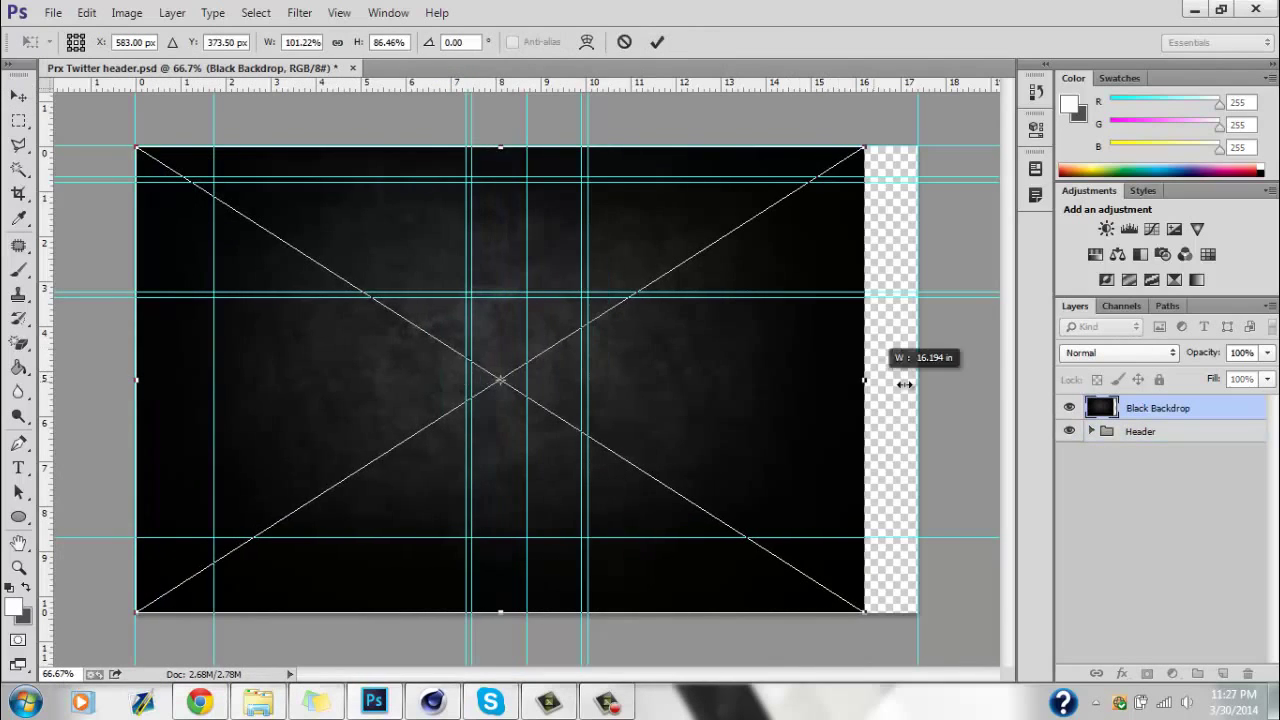
key(Return)
drag(1180, 408, 1170, 442)
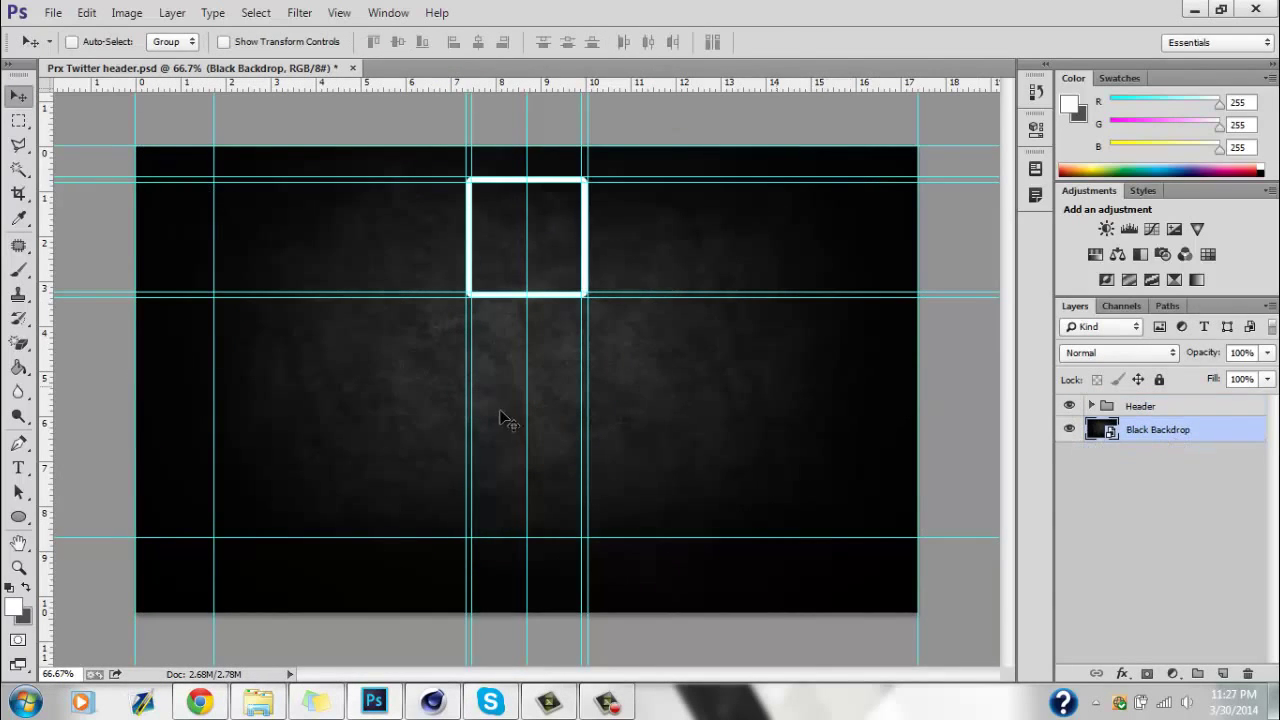
click(19, 516)
drag(152, 178, 201, 222)
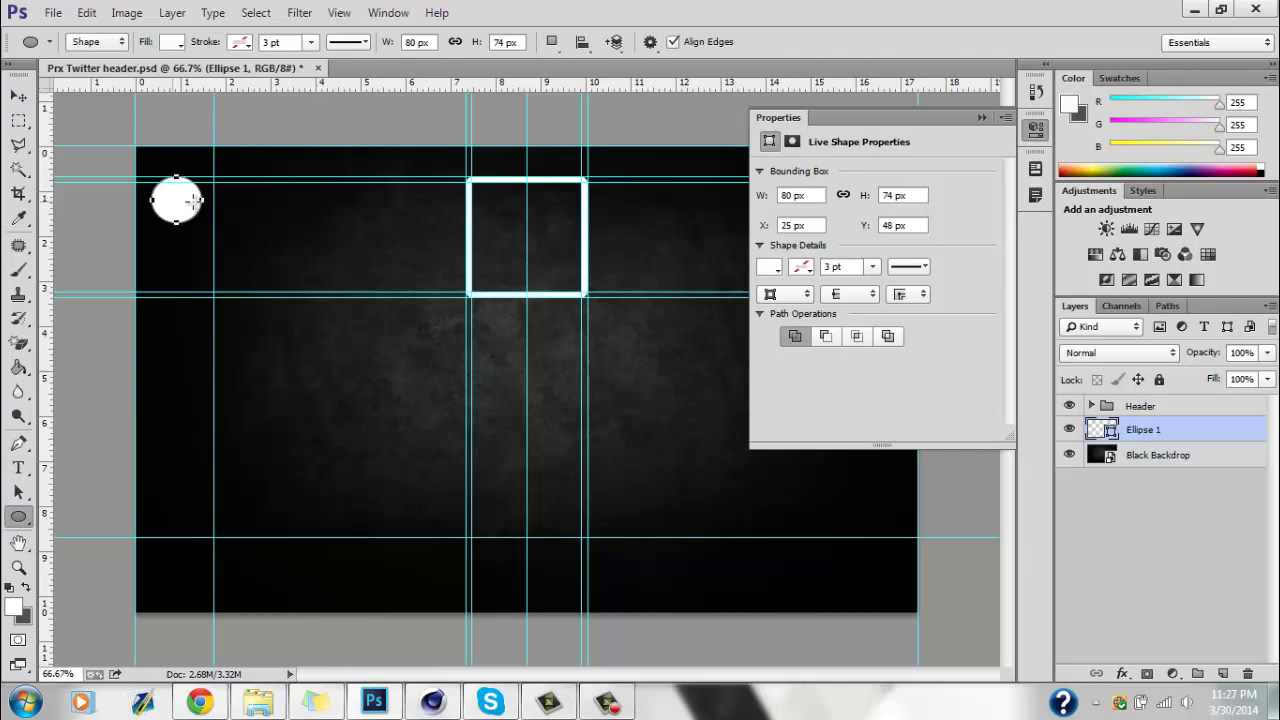
Step: Duplicate the circle three times and move the first copy below the original
click(979, 121)
key(v)
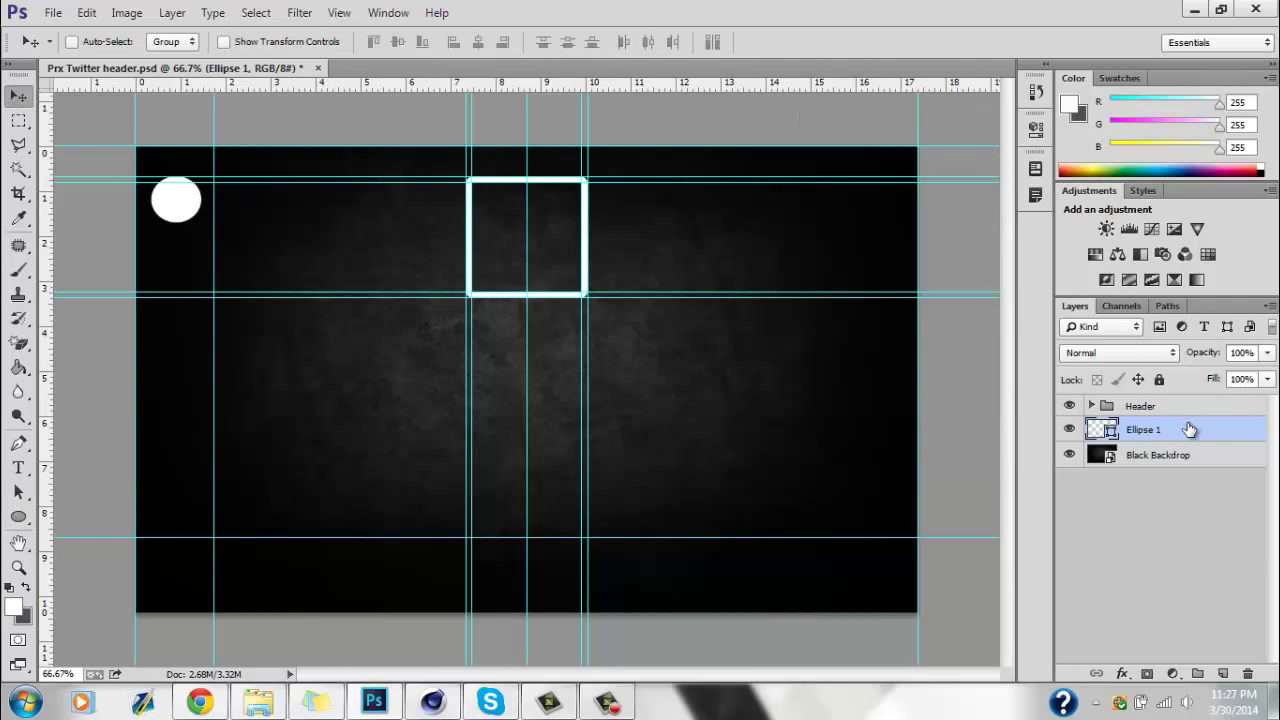
key(ctrl+j)
key(ctrl+j)
key(ctrl+j)
click(1180, 478)
scroll(548, 418, up, 2)
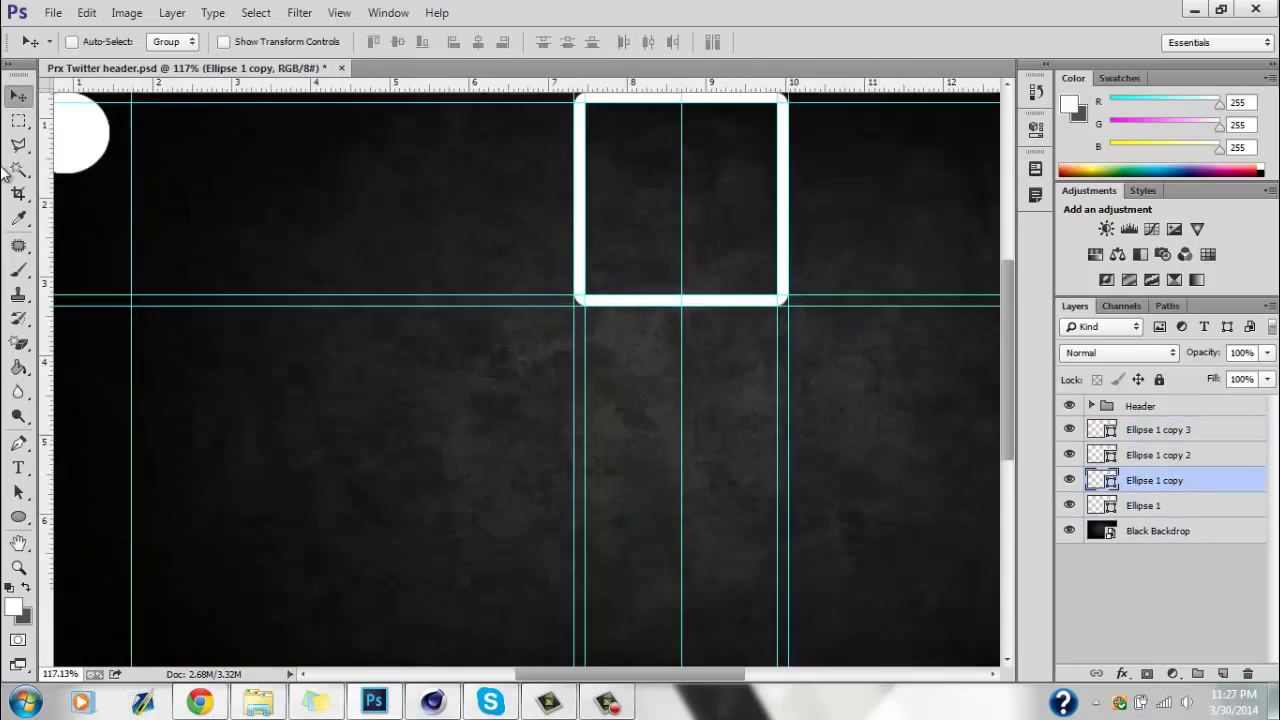
scroll(548, 418, up, 1)
scroll(548, 418, up, 1)
scroll(548, 418, down, 1)
scroll(720, 357, up, 3)
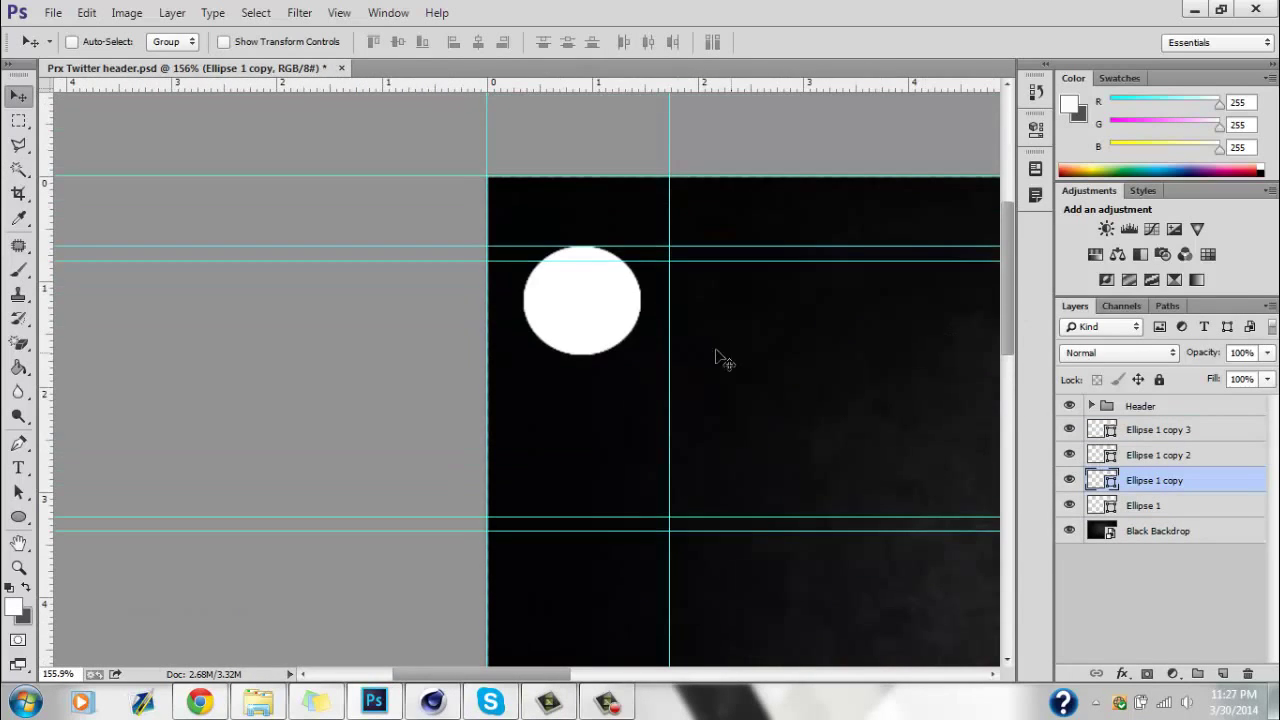
drag(606, 330, 600, 441)
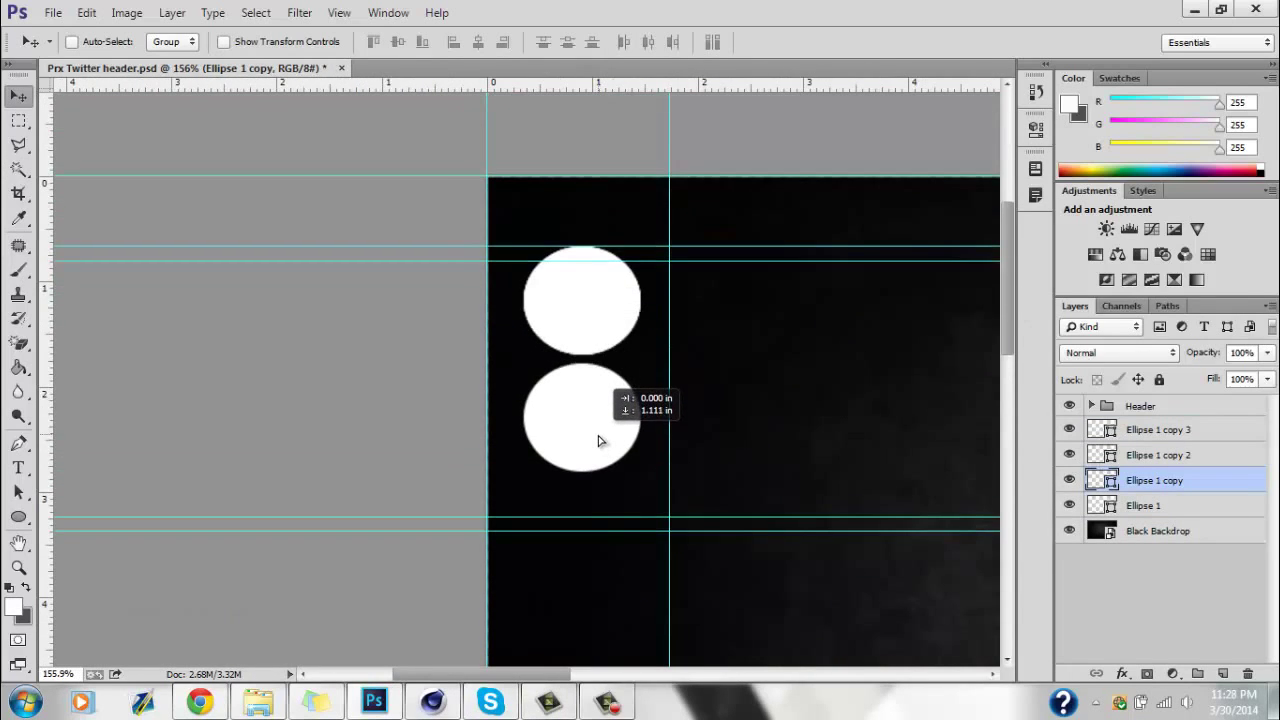
Step: Move the second and third copies down into the third and fourth positions
click(1210, 455)
mouse_move(574, 303)
mouse_down()
mouse_move(566, 541)
mouse_move(585, 538)
mouse_up()
scroll(586, 478, up, 3)
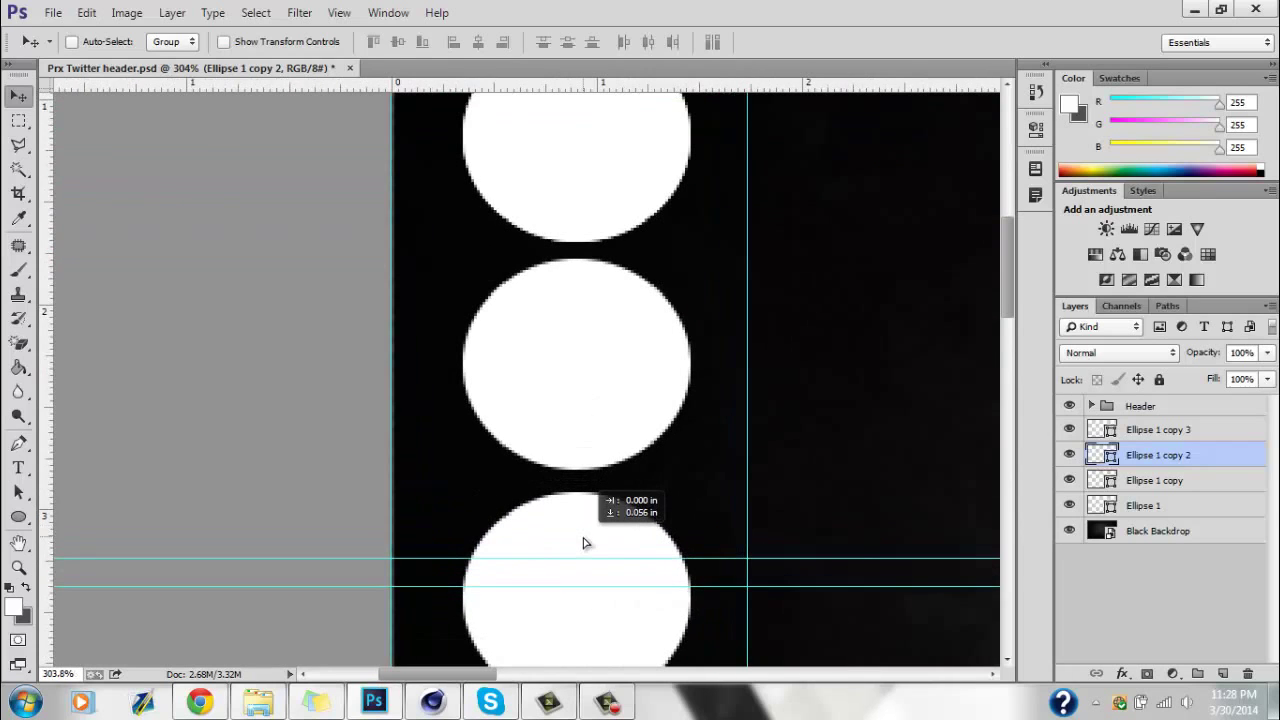
click(1183, 429)
scroll(703, 271, down, 3)
drag(703, 271, 715, 630)
Step: Add vertical guides through the circles' centres and left edge, nudging the bottom circle up
scroll(820, 520, down, 3)
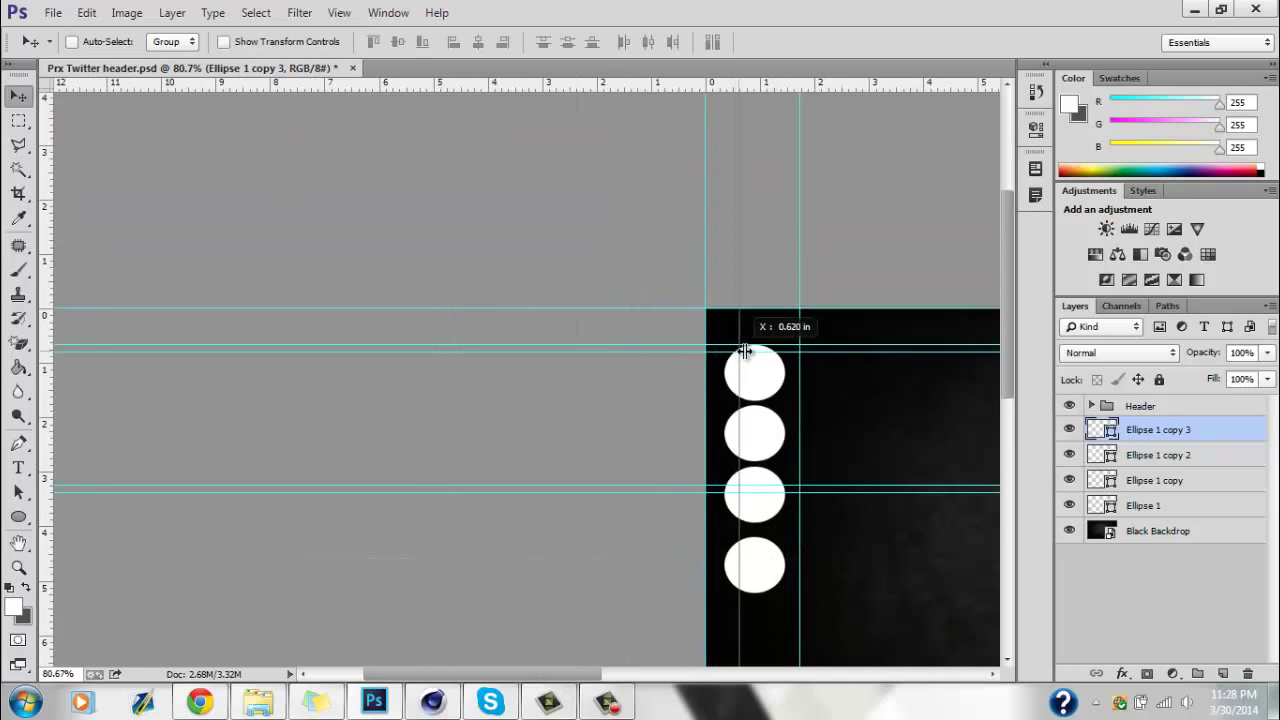
drag(585, 331, 755, 330)
drag(777, 556, 782, 558)
scroll(560, 600, right, 3)
scroll(503, 563, up, 3)
scroll(510, 575, up, 2)
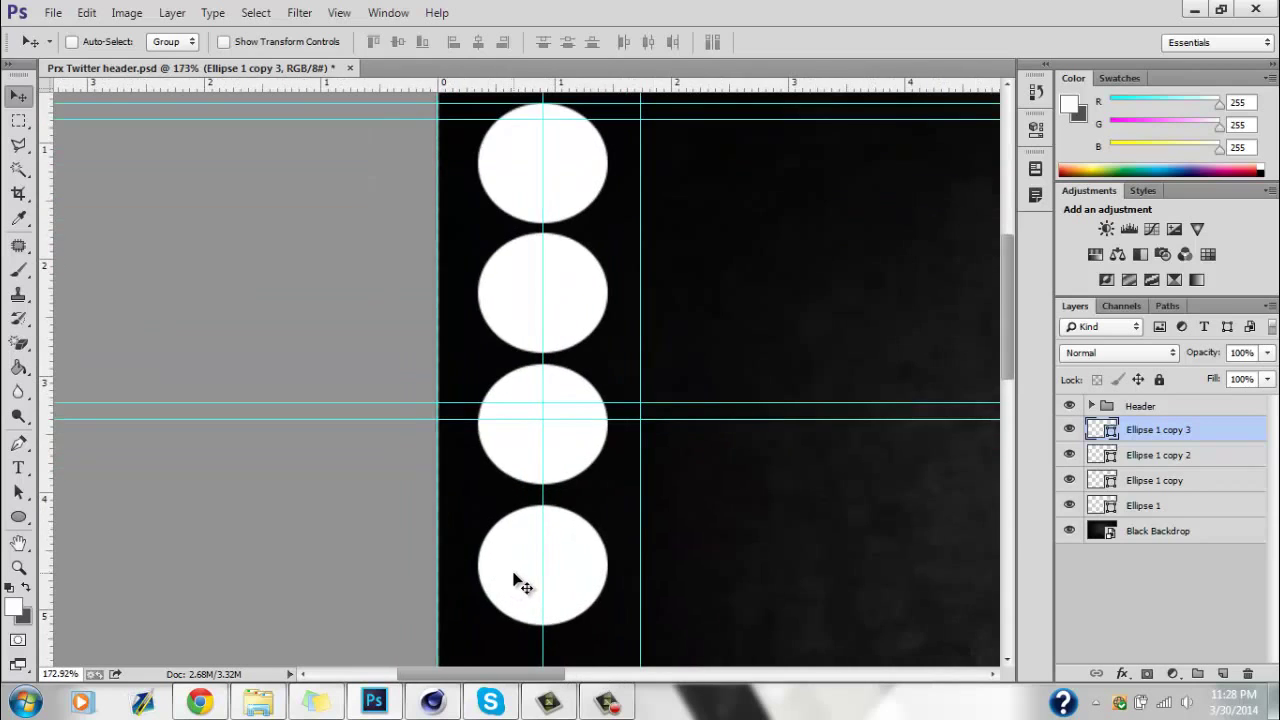
key(Up)
key(Up)
key(Up)
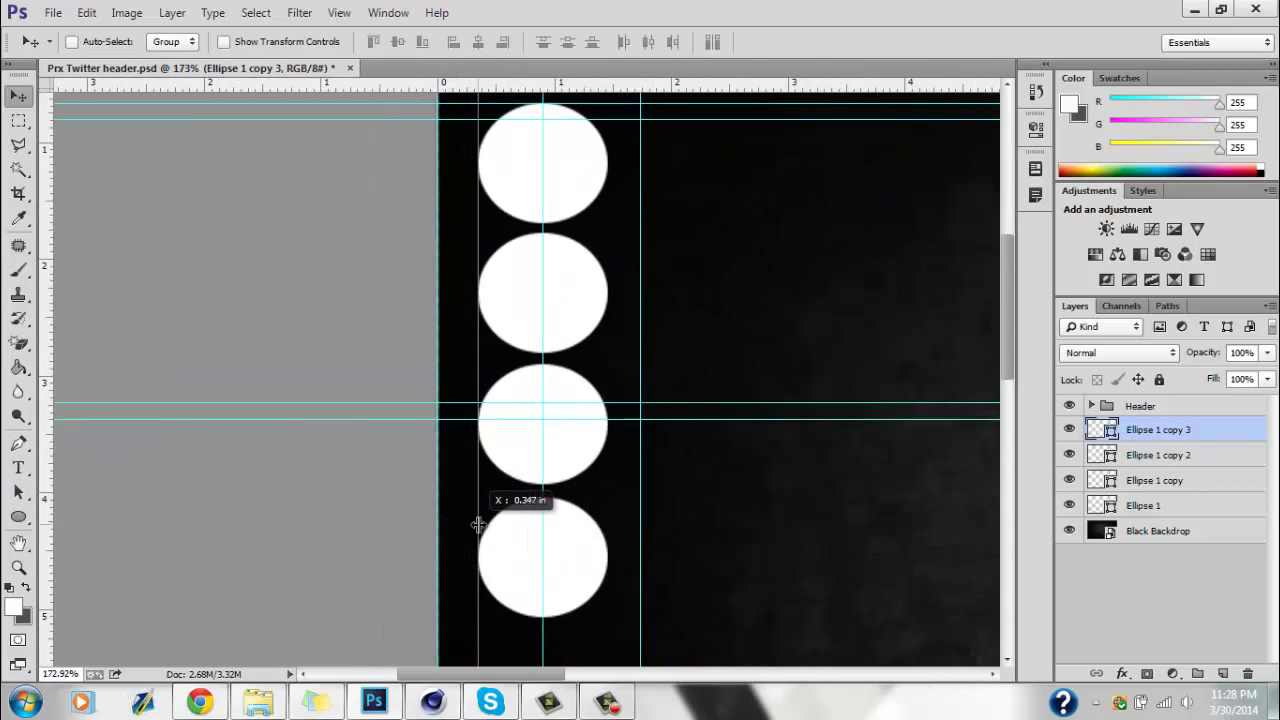
drag(435, 515, 478, 520)
scroll(666, 515, down, 3)
scroll(534, 494, down, 2)
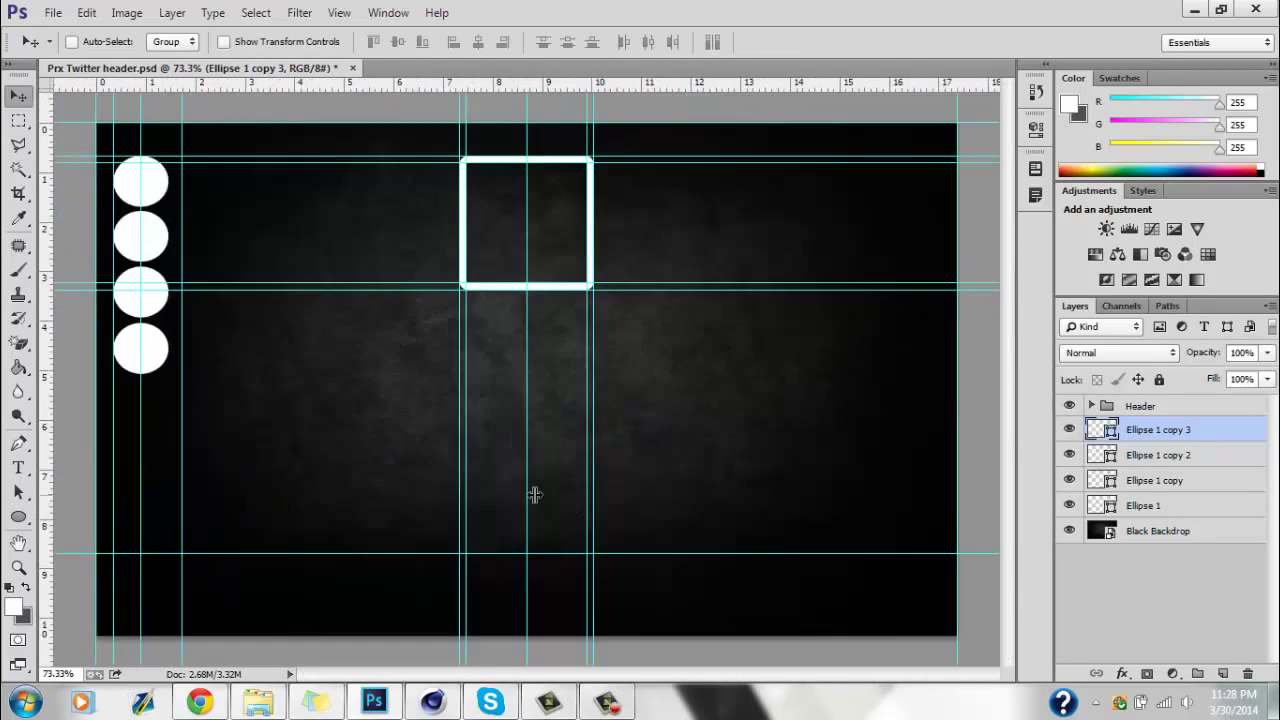
scroll(310, 452, down, 1)
Step: Type 'Prx' in the Tolerant font and shift it down-left on the canvas
click(18, 468)
click(731, 236)
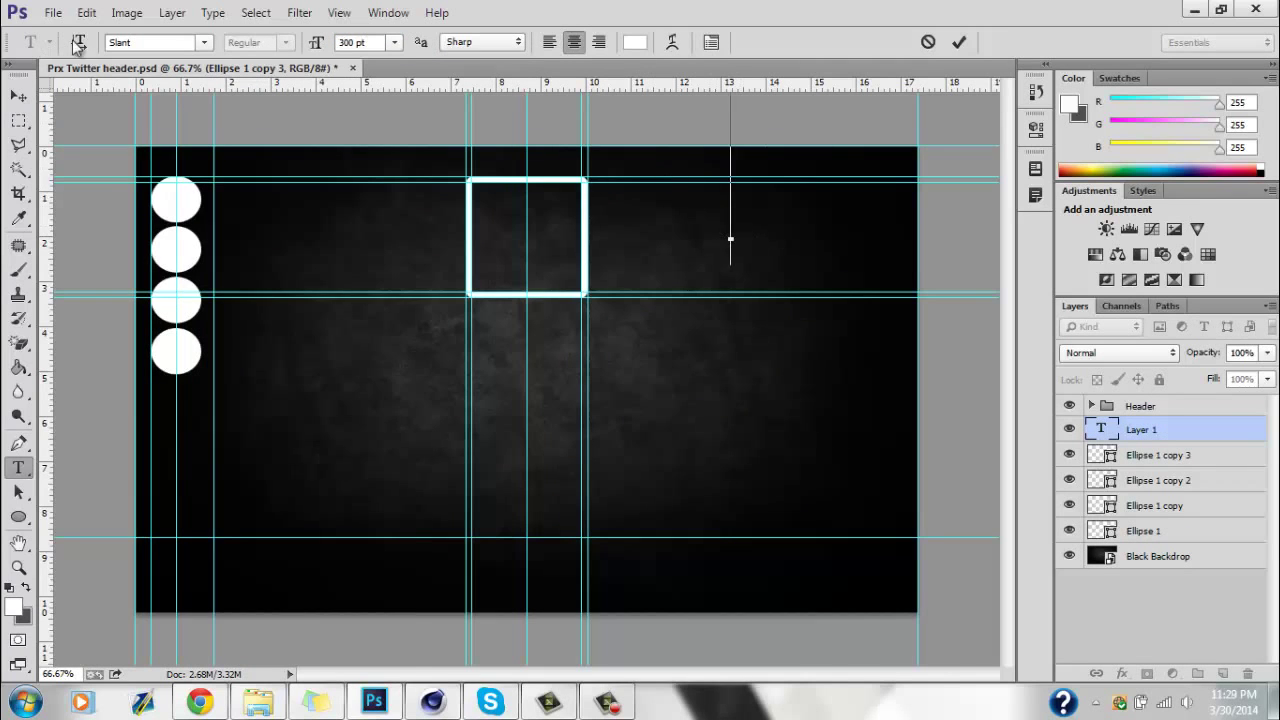
click(204, 42)
scroll(260, 250, up, 3)
scroll(230, 400, up, 3)
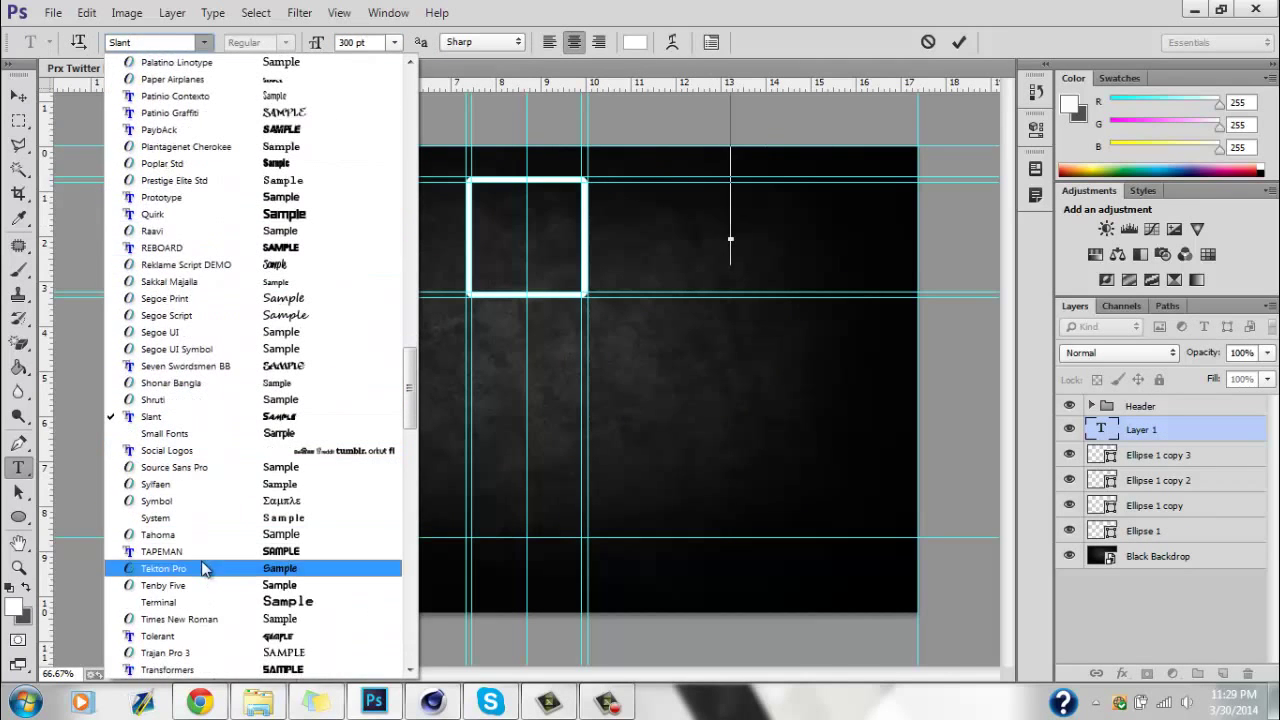
scroll(205, 600, down, 2)
click(200, 550)
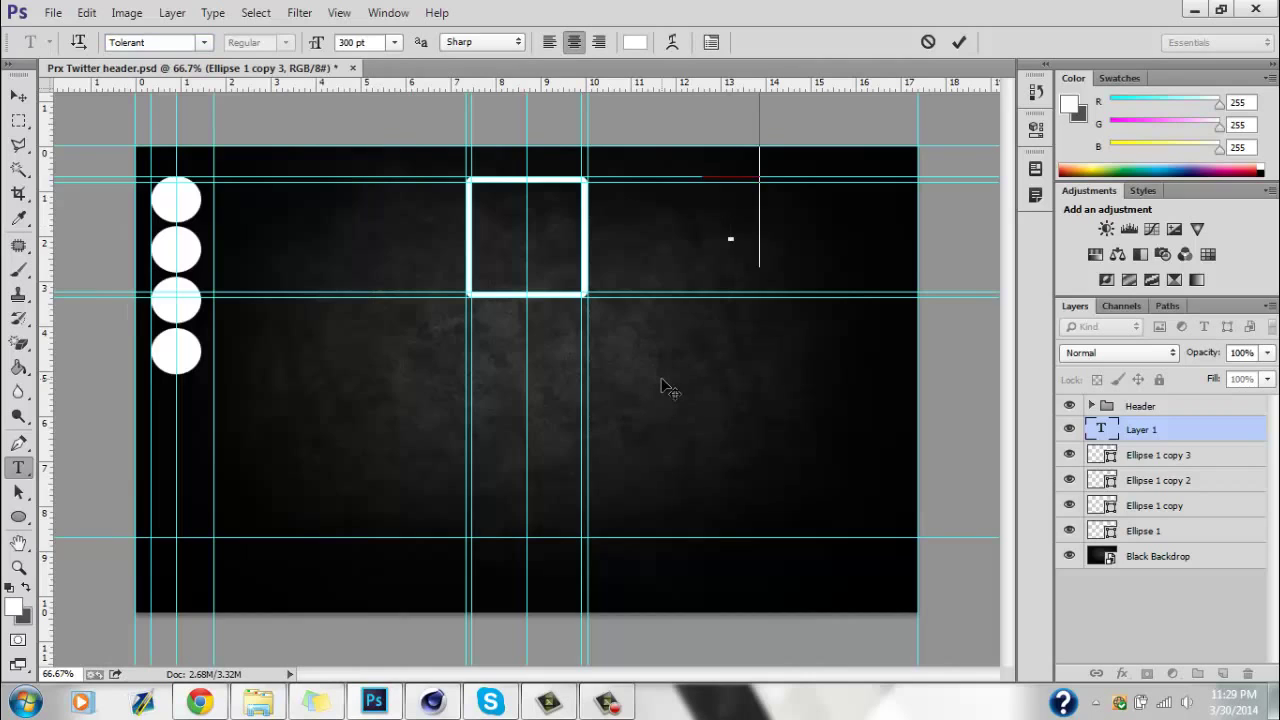
text(Prx)
click(18, 95)
drag(728, 232, 700, 268)
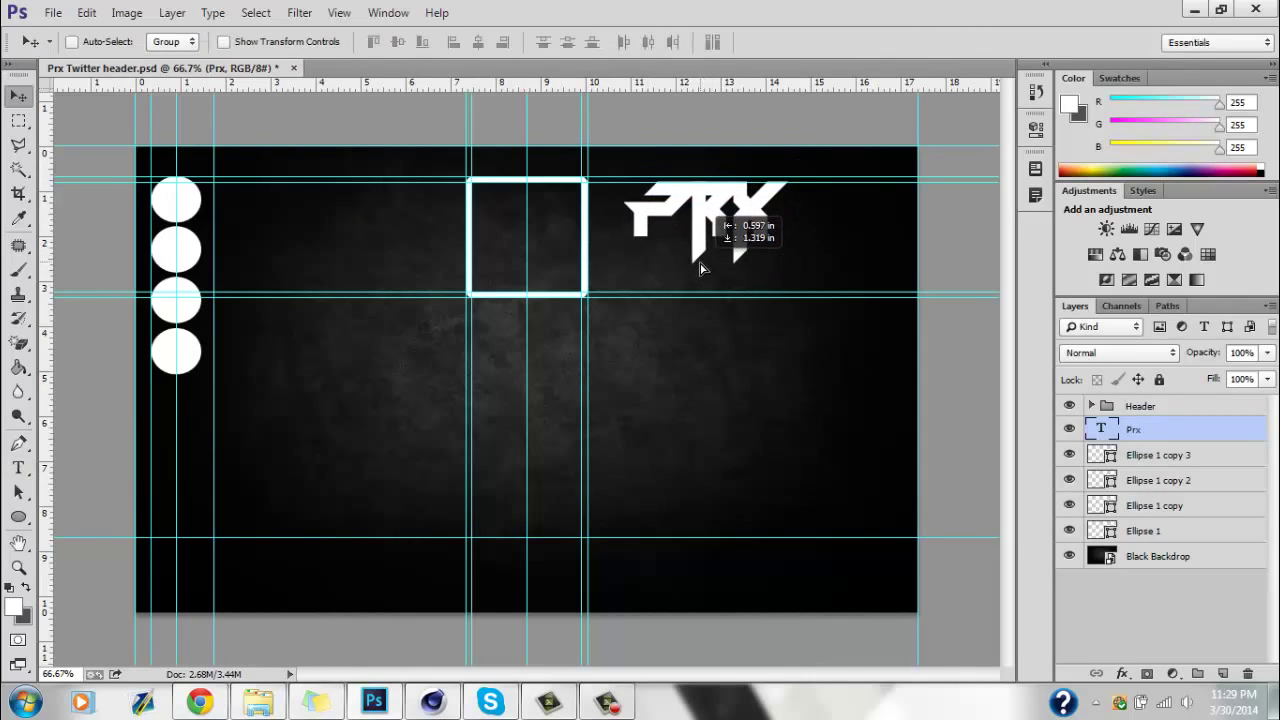
Step: Enlarge the Prx title to 150 pt and place it right of the square frame
click(18, 467)
double_click(725, 250)
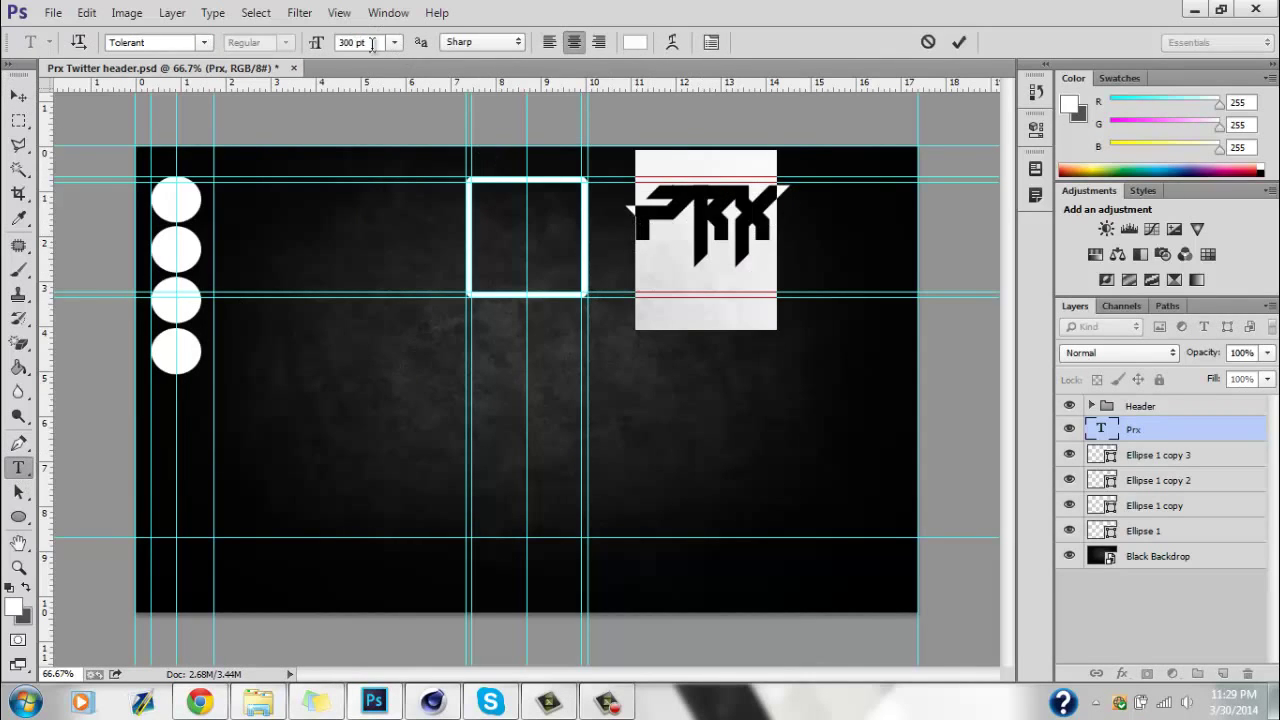
text(150)
key(Return)
key(ctrl+Return)
key(v)
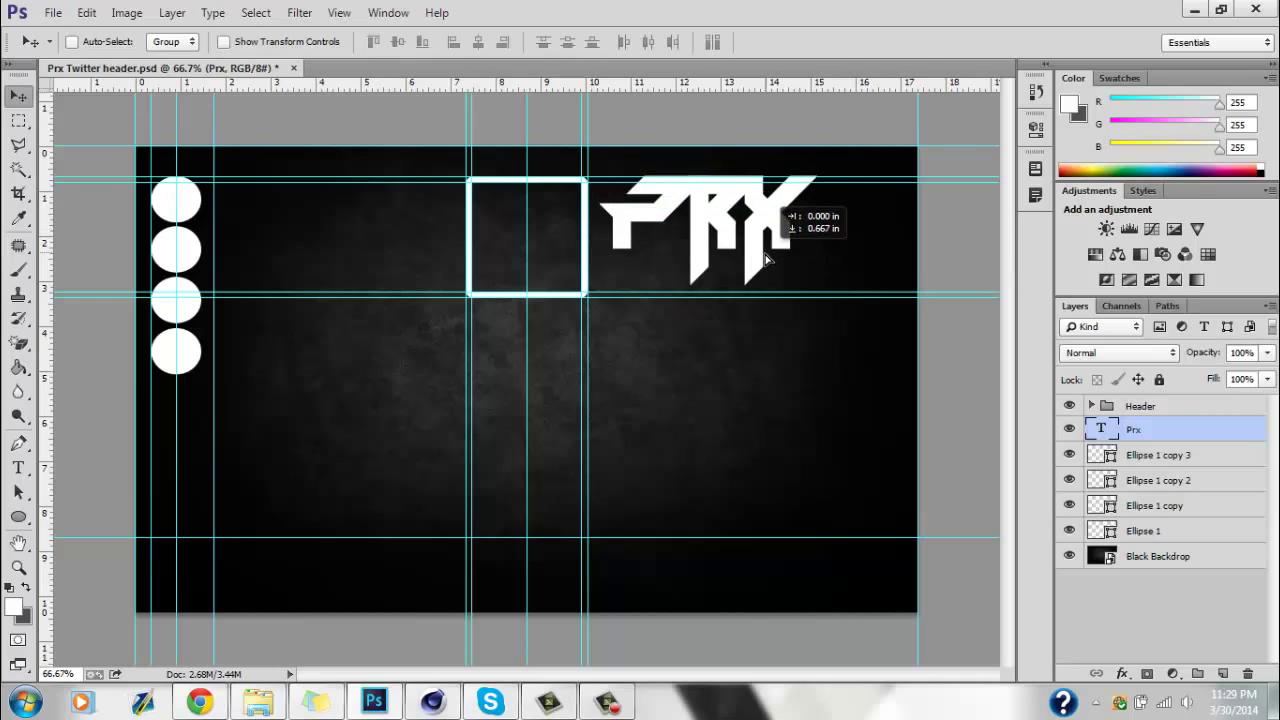
mouse_move(764, 226)
mouse_down()
mouse_move(765, 262)
mouse_move(797, 287)
mouse_up()
click(18, 467)
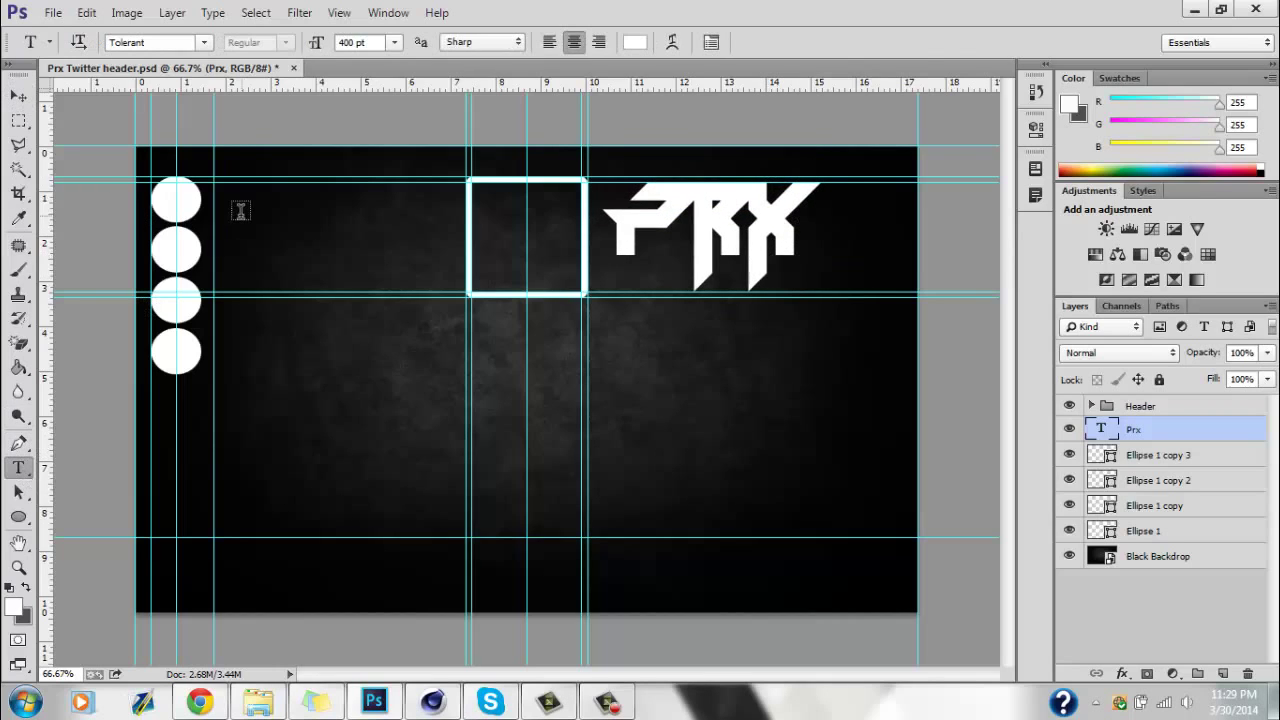
click(248, 202)
text(T)
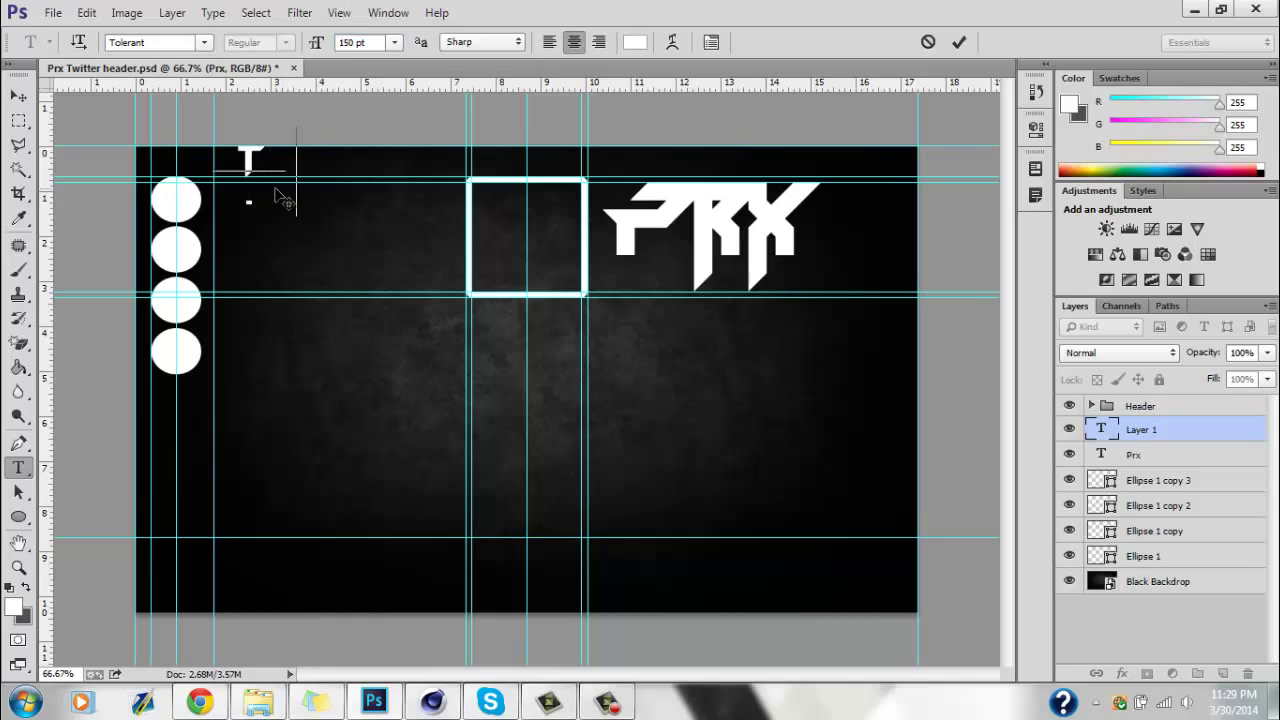
Step: Add the first two usernames as text beside the top and second circles
text(thdtboss)
key(ctrl+Return)
key(v)
drag(310, 164, 318, 204)
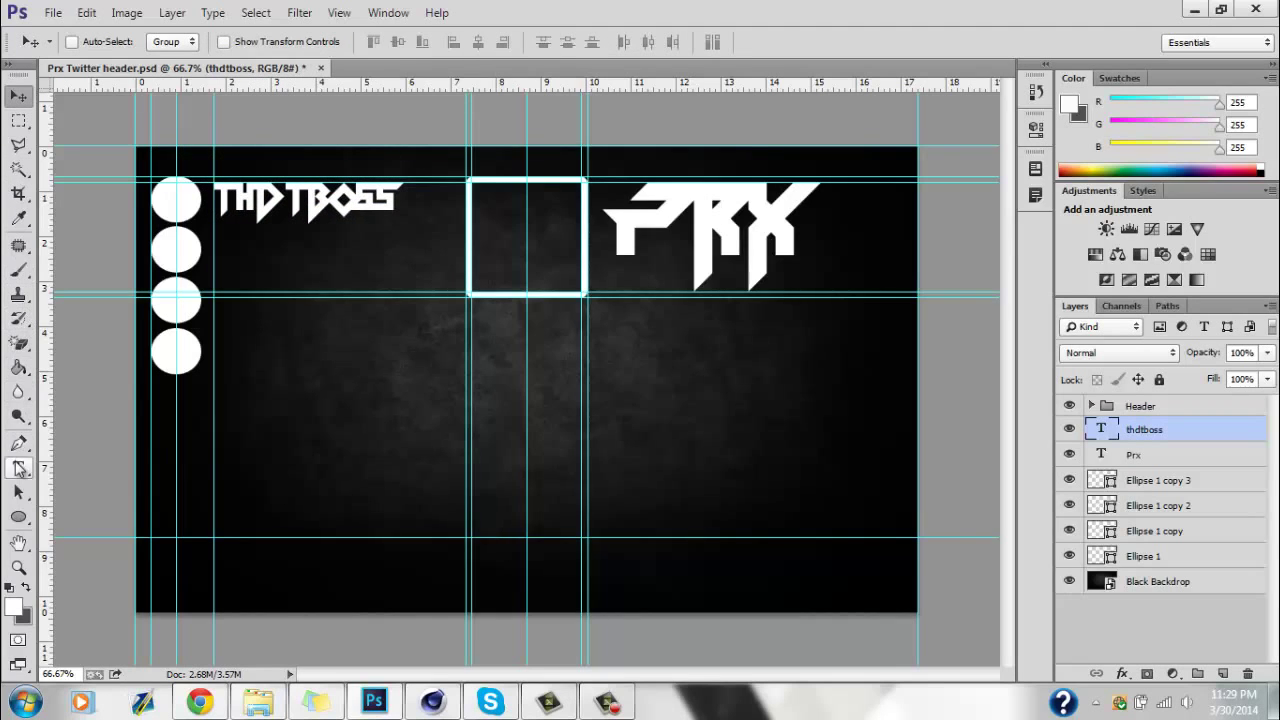
click(18, 467)
click(246, 256)
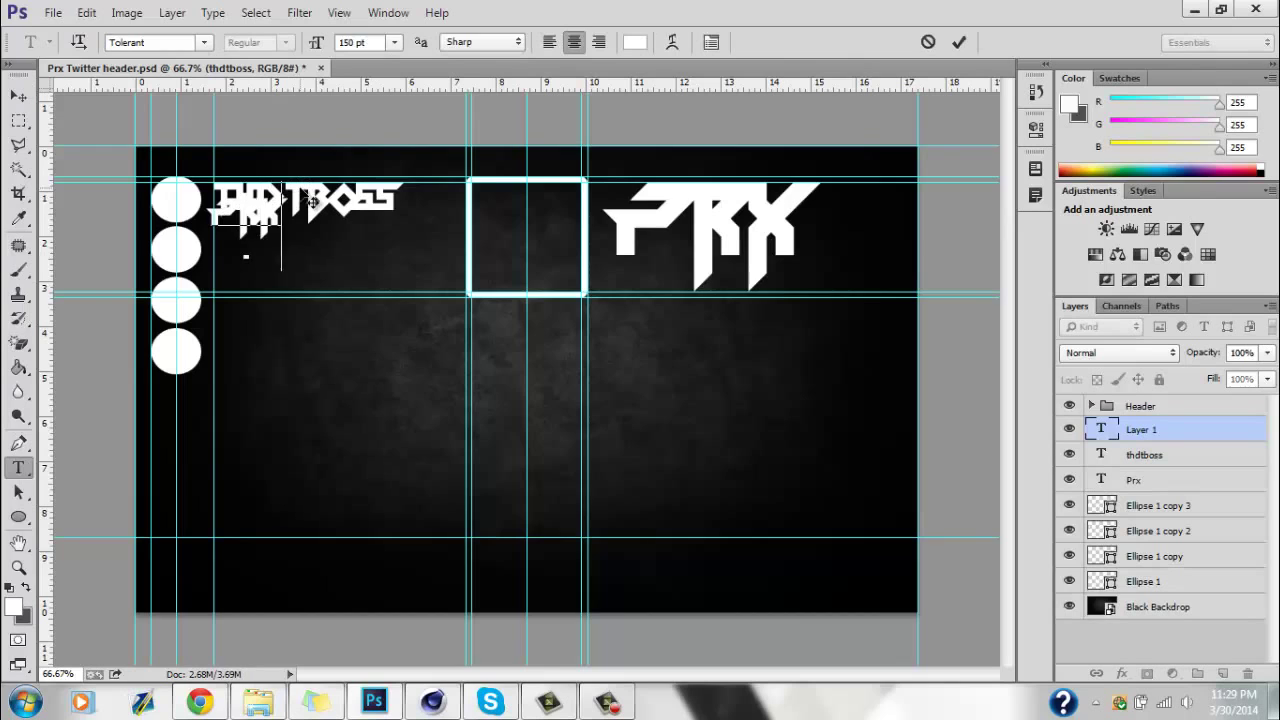
text(014)
click(18, 95)
drag(290, 224, 333, 260)
Step: Add the third username beside the third circle and the fourth, in the title font, beside the bottom circle
click(18, 467)
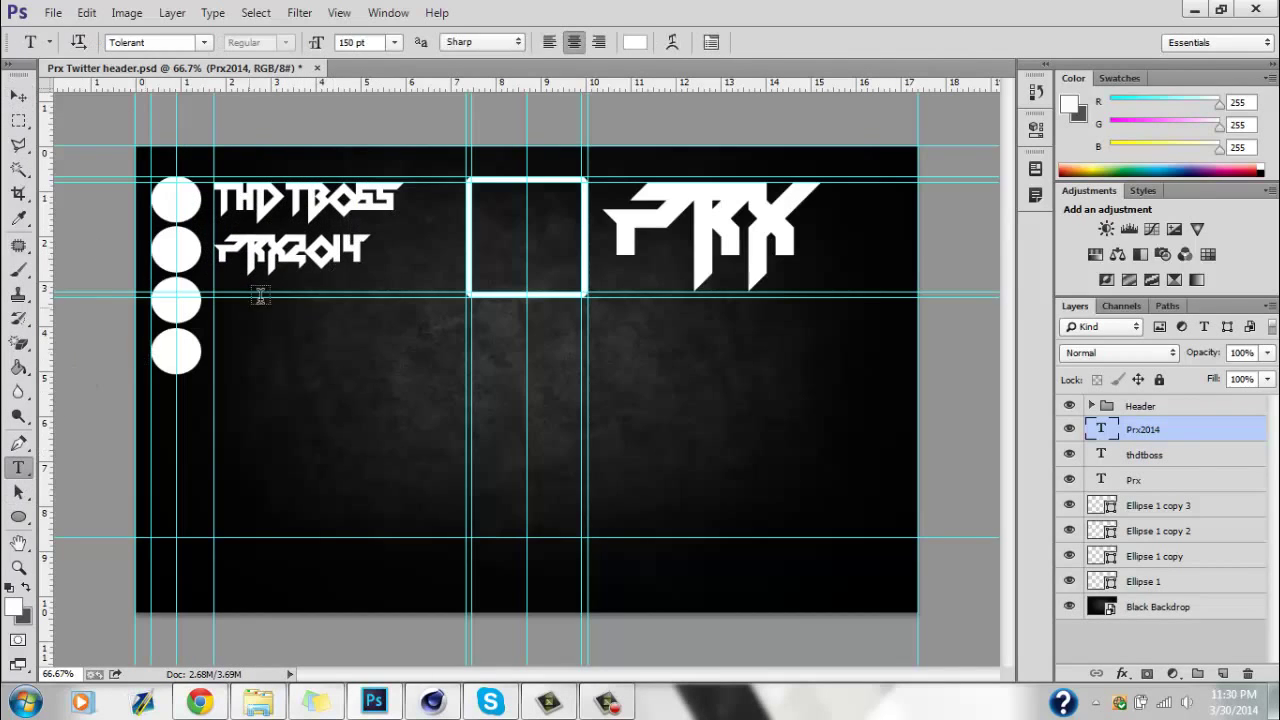
click(274, 305)
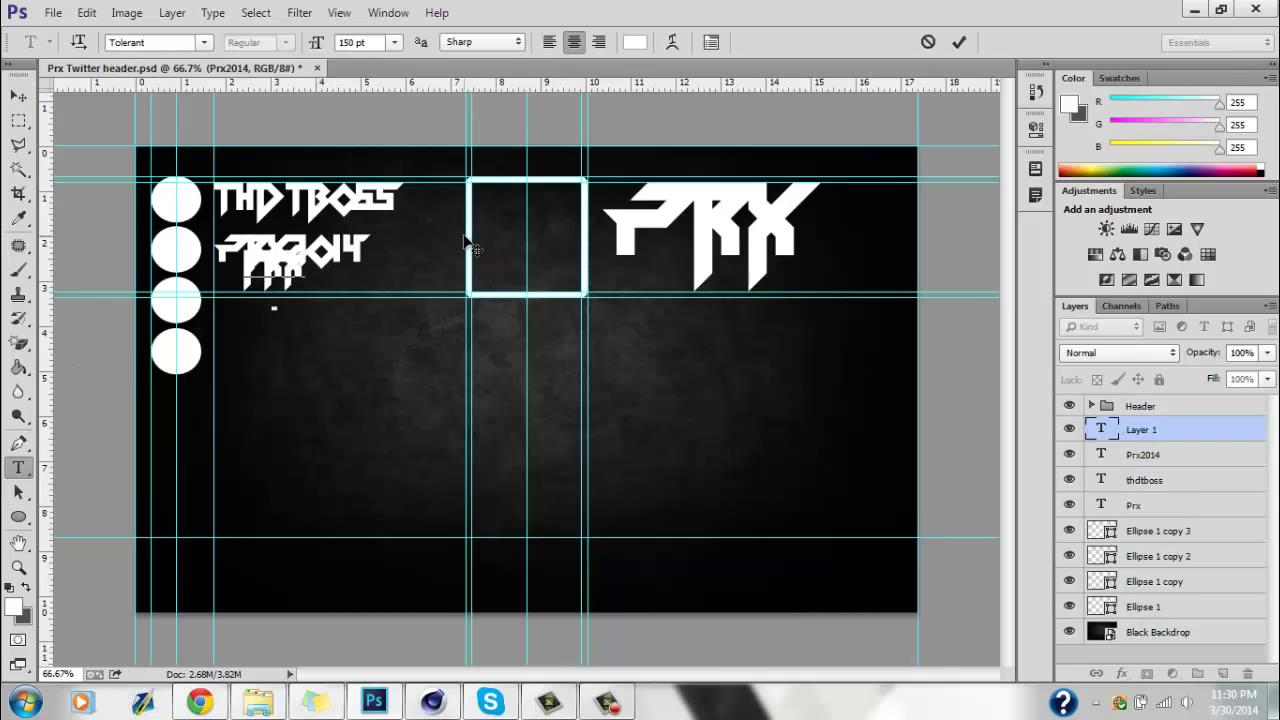
text(hd)
click(18, 95)
drag(300, 281, 296, 314)
click(18, 467)
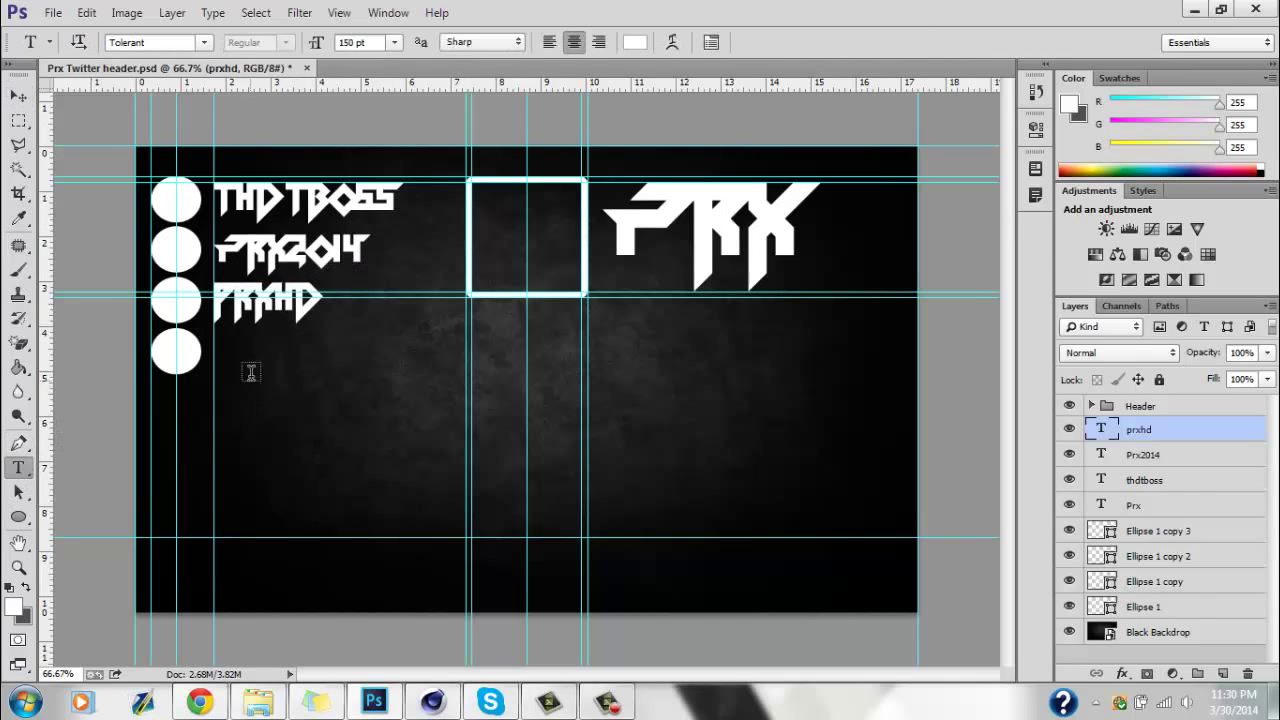
click(256, 364)
text(x)
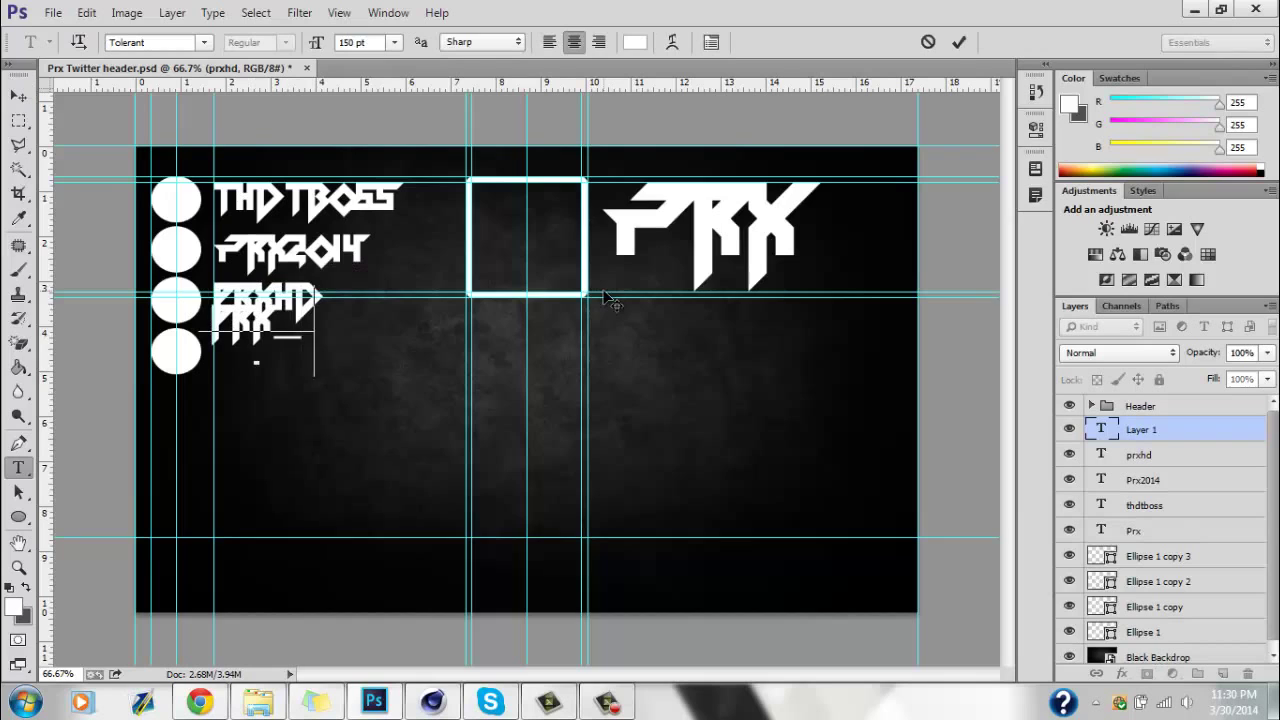
text(ve)
key(ctrl+a)
click(203, 42)
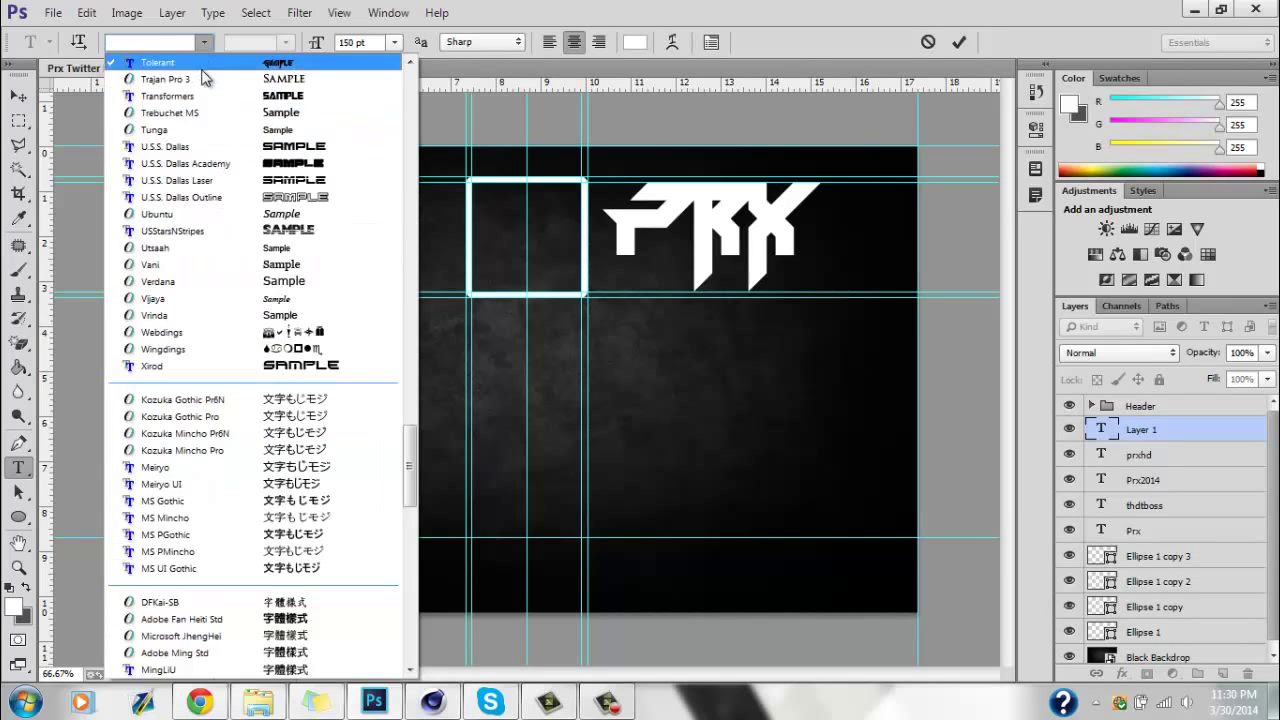
key(Return)
click(18, 95)
mouse_move(292, 337)
mouse_down()
mouse_move(317, 364)
mouse_move(306, 374)
mouse_up()
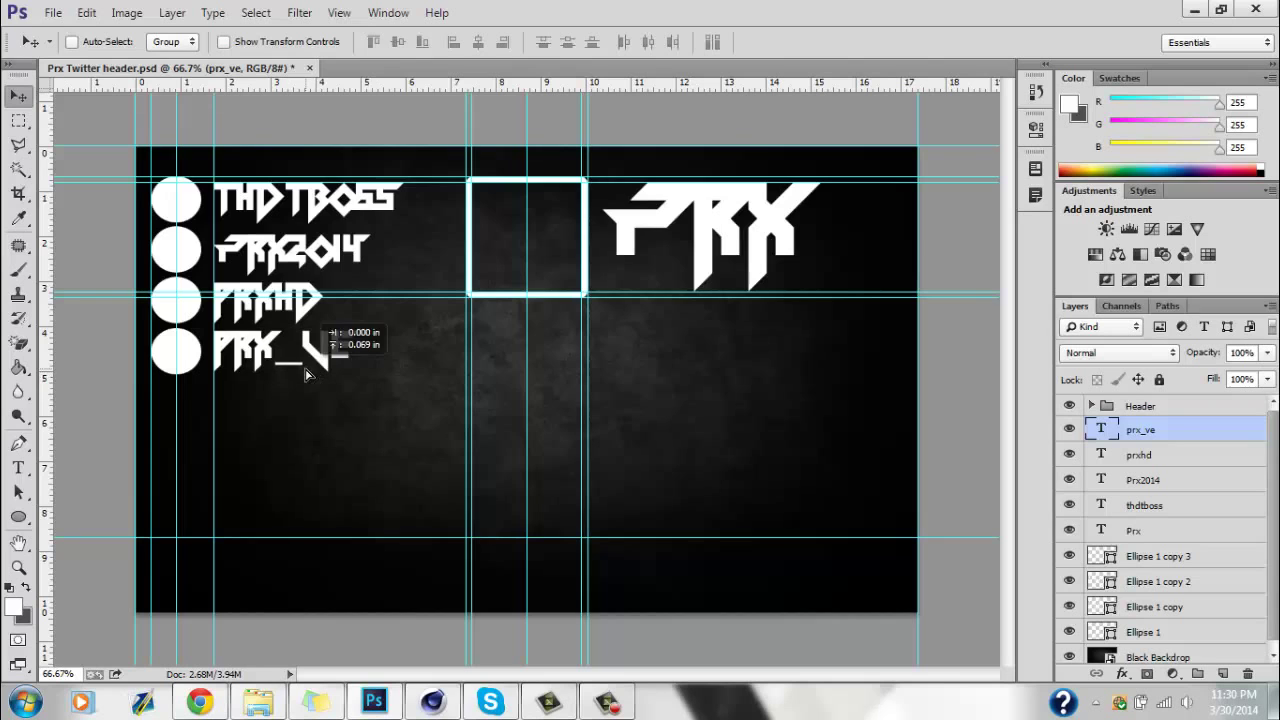
Step: Open the social media icons folder inside Random Pictures in Explorer
click(258, 706)
click(72, 81)
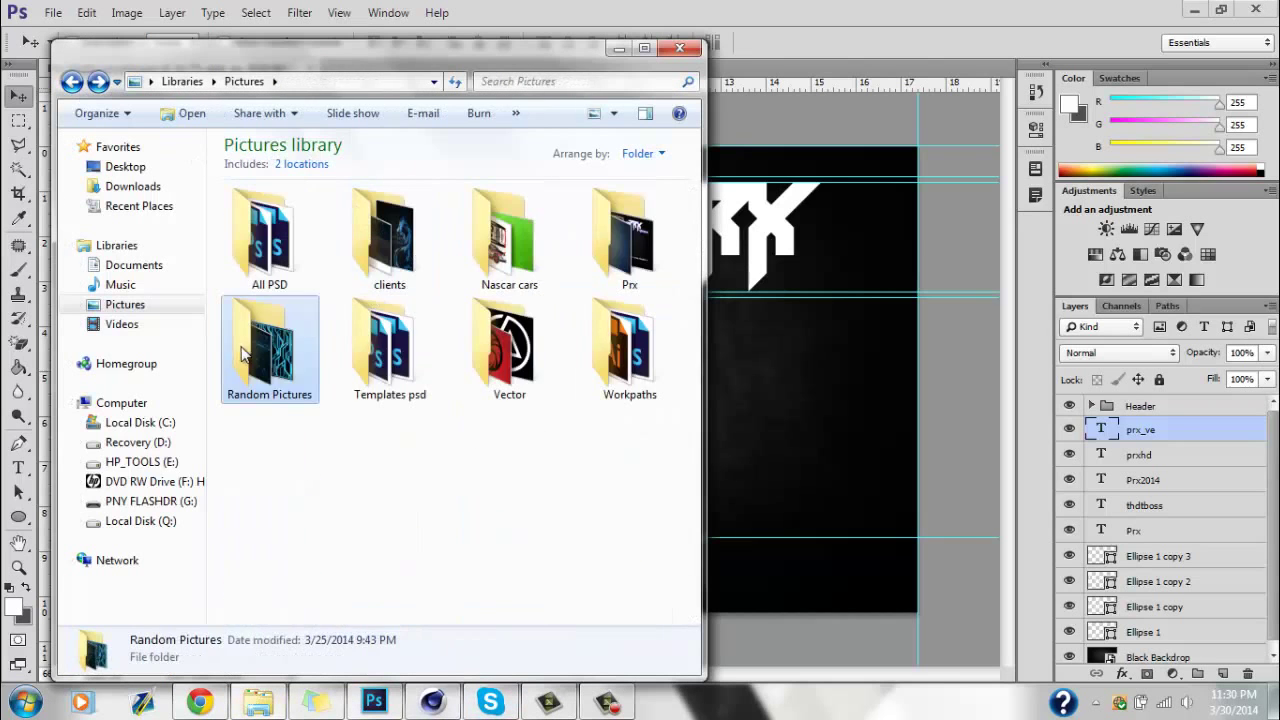
double_click(270, 280)
double_click(500, 270)
scroll(485, 297, down, 5)
scroll(485, 297, down, 2)
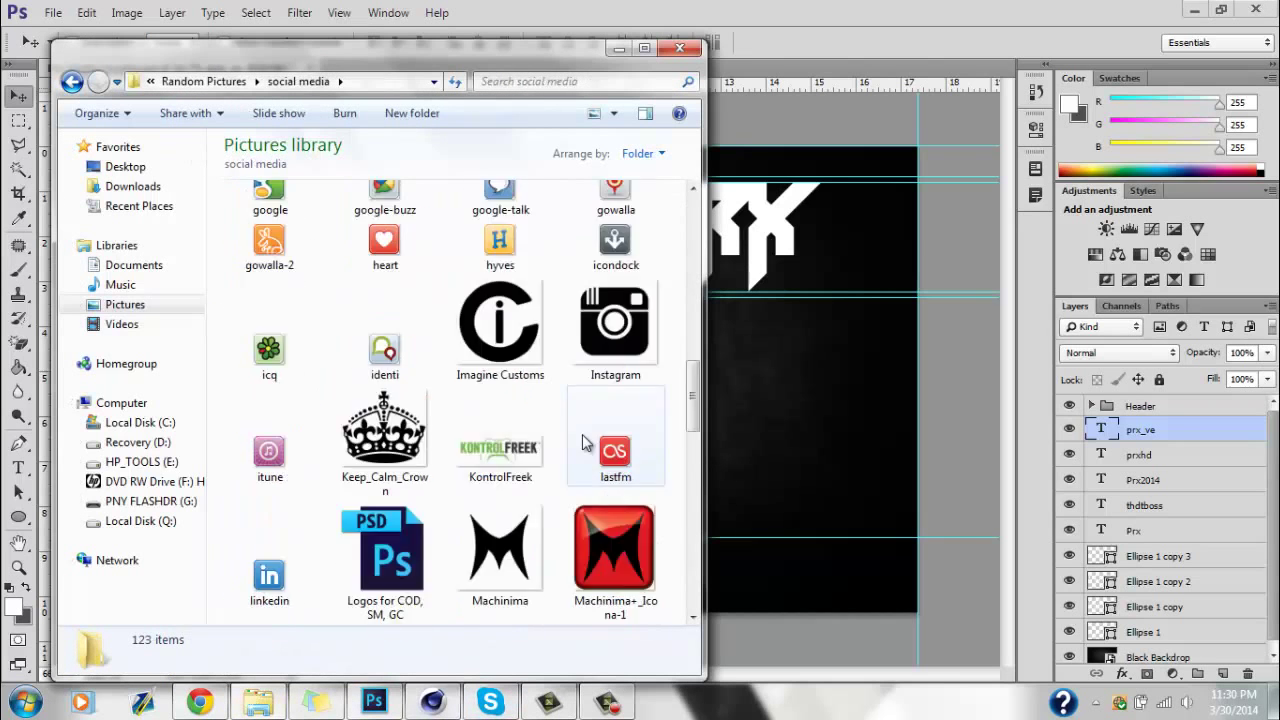
scroll(485, 297, down, 5)
Step: Place the Twitch logo, scaled down to fit inside the third circle
drag(615, 265, 786, 343)
drag(688, 540, 457, 294)
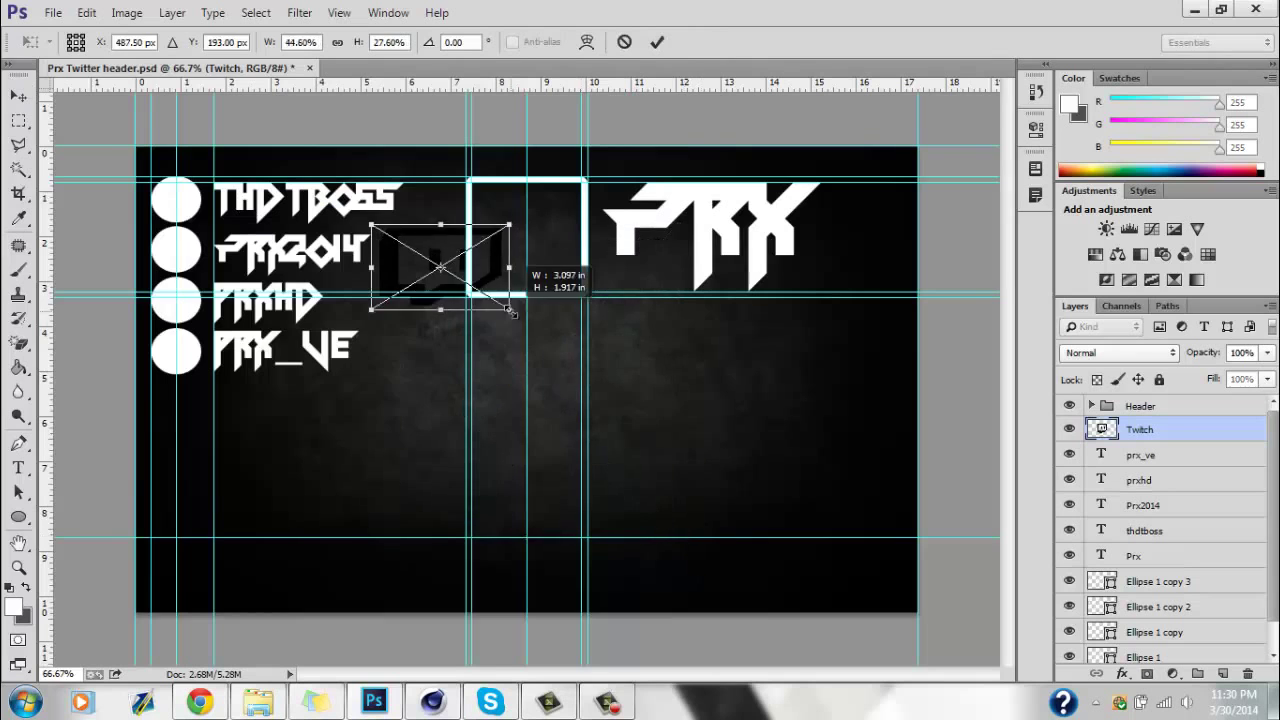
scroll(143, 263, up, 2)
scroll(143, 263, up, 2)
drag(614, 228, 171, 300)
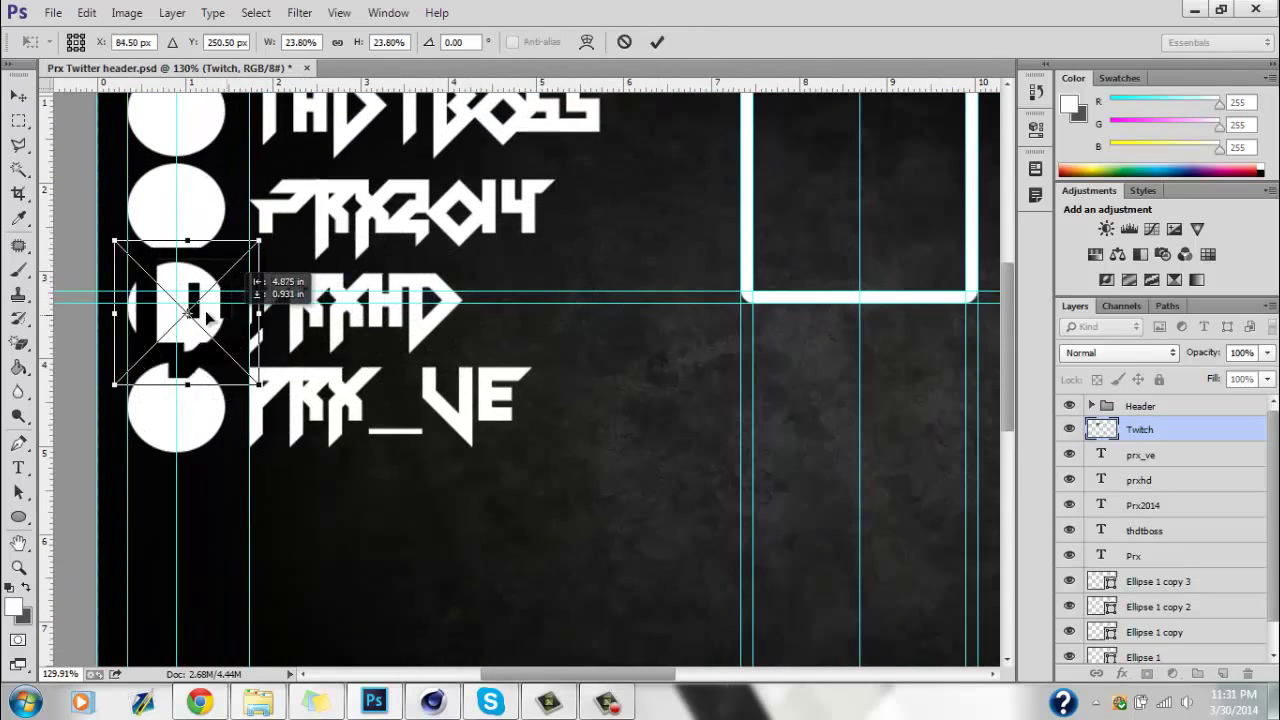
mouse_move(114, 243)
mouse_down()
mouse_move(190, 312)
mouse_move(176, 306)
mouse_move(212, 316)
mouse_up()
click(656, 42)
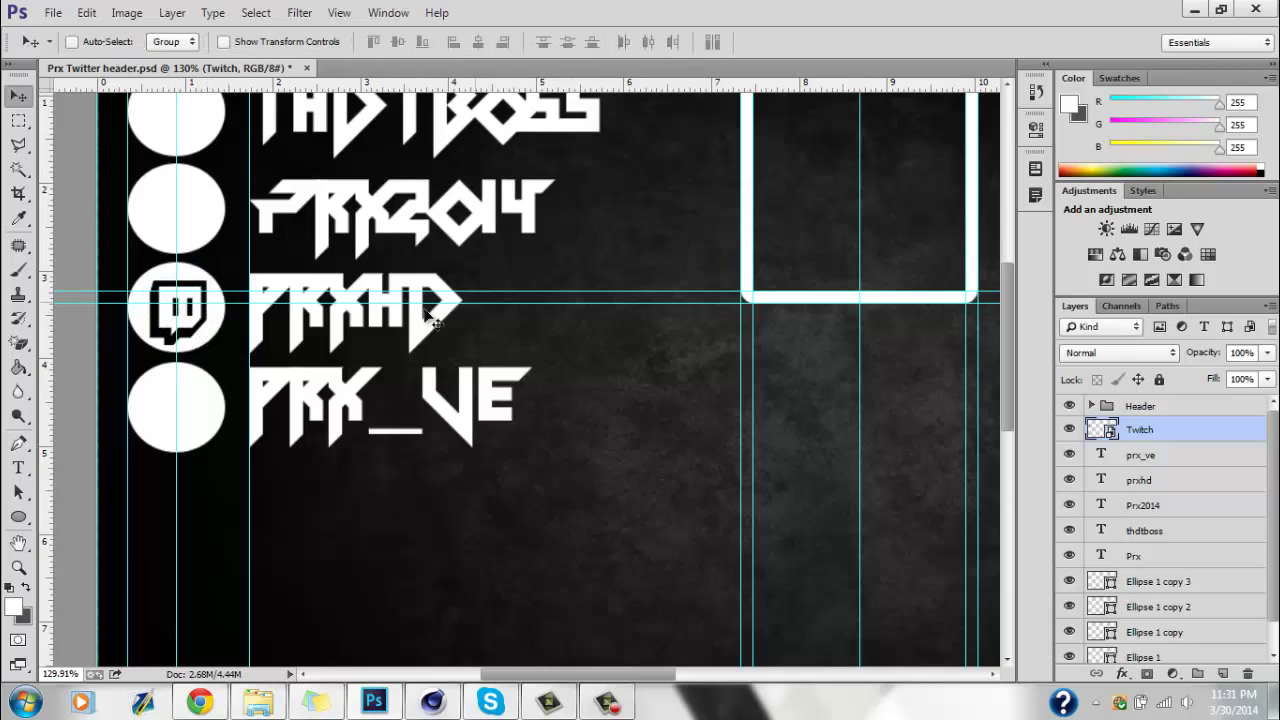
Step: Place the YouTube logo, scaled to fit inside the top circle
key(alt+Tab)
scroll(450, 400, down, 3)
mouse_move(380, 525)
mouse_down()
mouse_move(700, 555)
mouse_move(457, 300)
mouse_up()
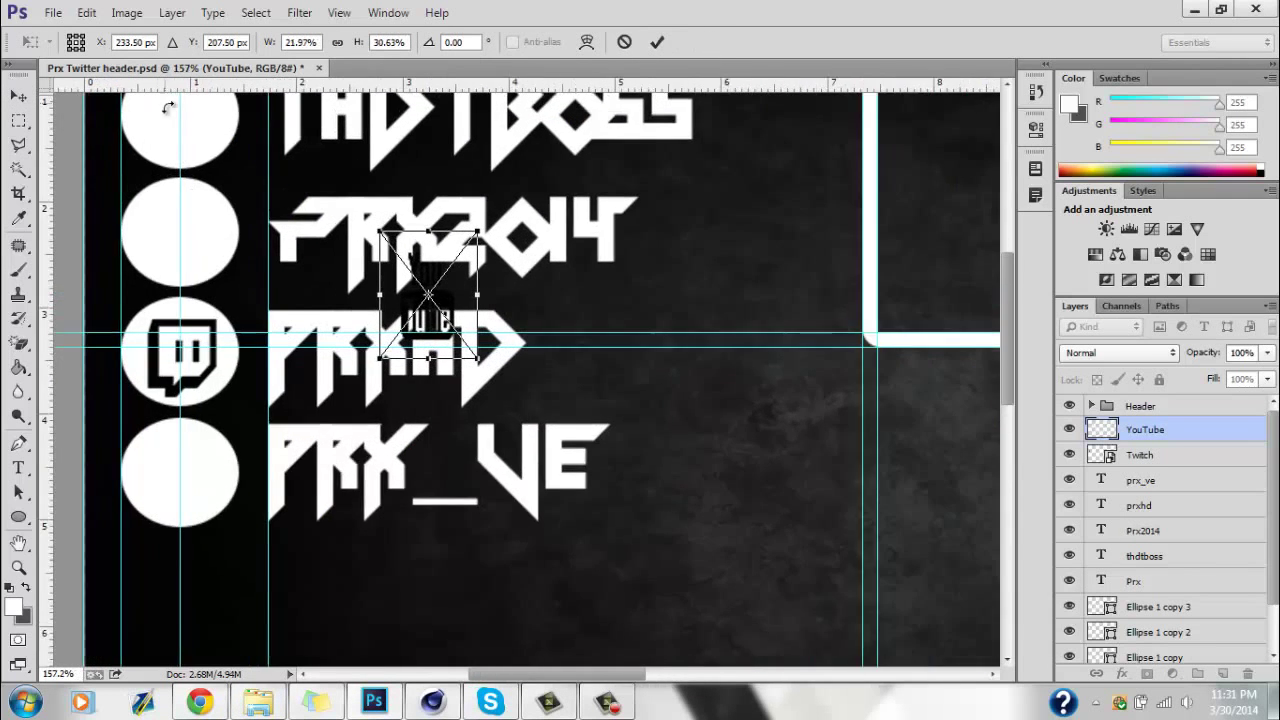
scroll(505, 412, up, 3)
drag(1004, 345, 1004, 295)
drag(590, 600, 240, 322)
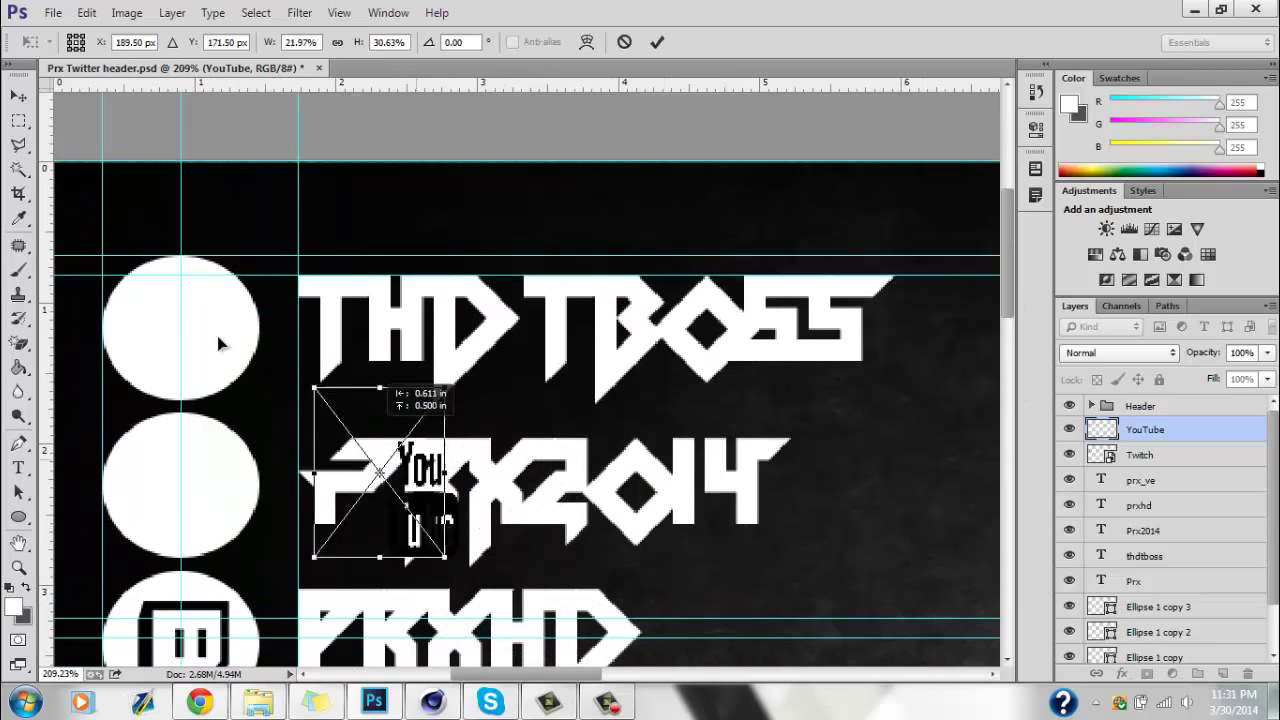
click(656, 42)
scroll(443, 329, down, 2)
scroll(447, 477, down, 1)
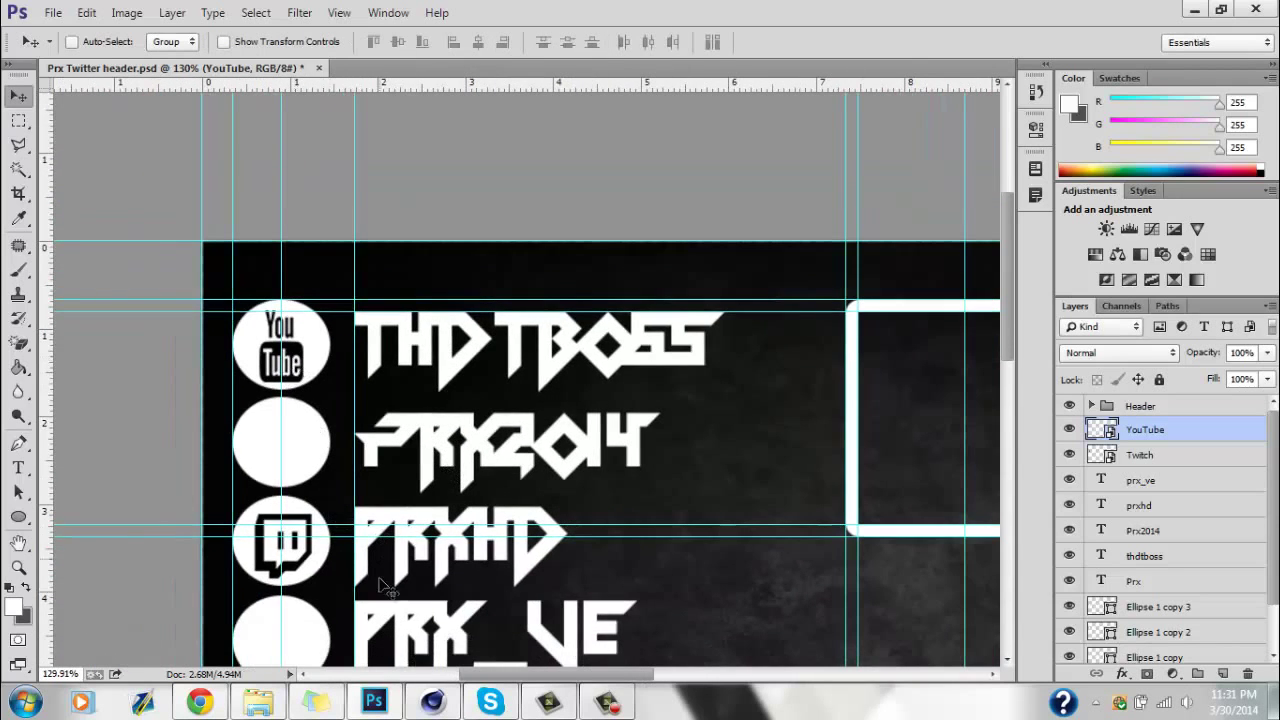
click(258, 702)
scroll(433, 472, up, 2)
scroll(433, 472, up, 2)
Step: Place the PSN image, rasterize it and magic-erase its white background, then delete that attempt
scroll(415, 490, down, 4)
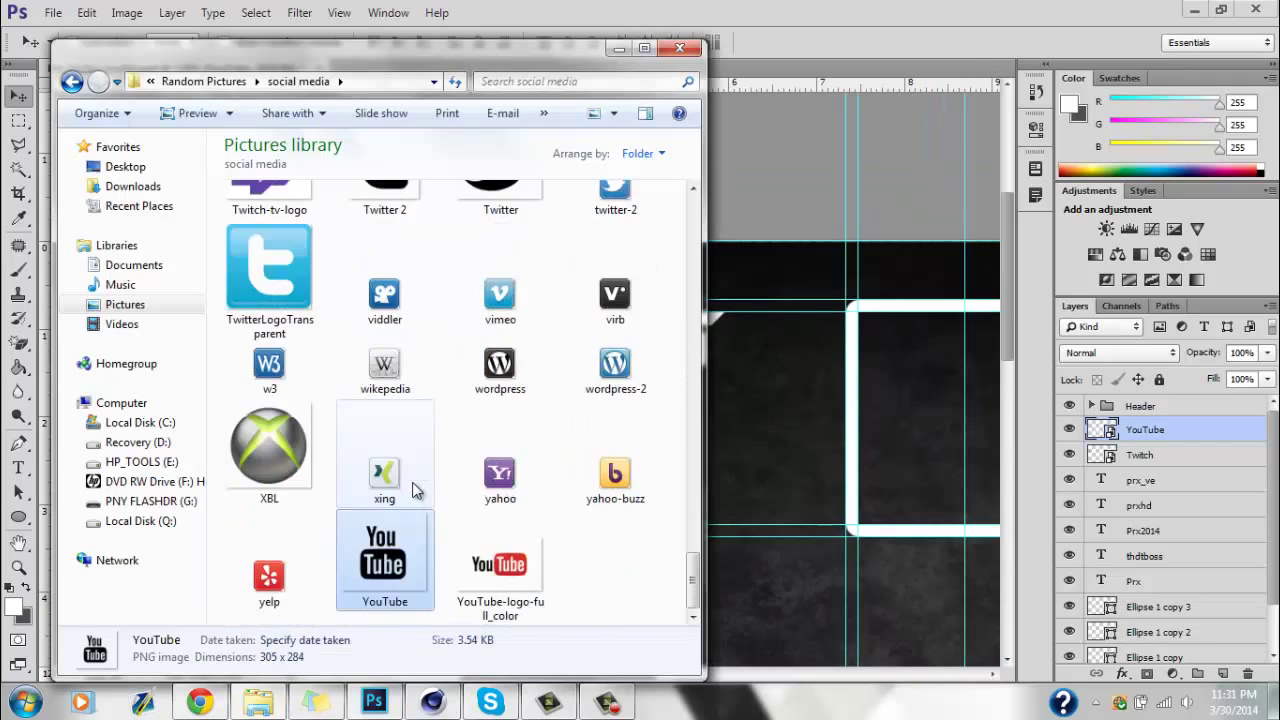
scroll(415, 490, up, 3)
drag(600, 485, 609, 486)
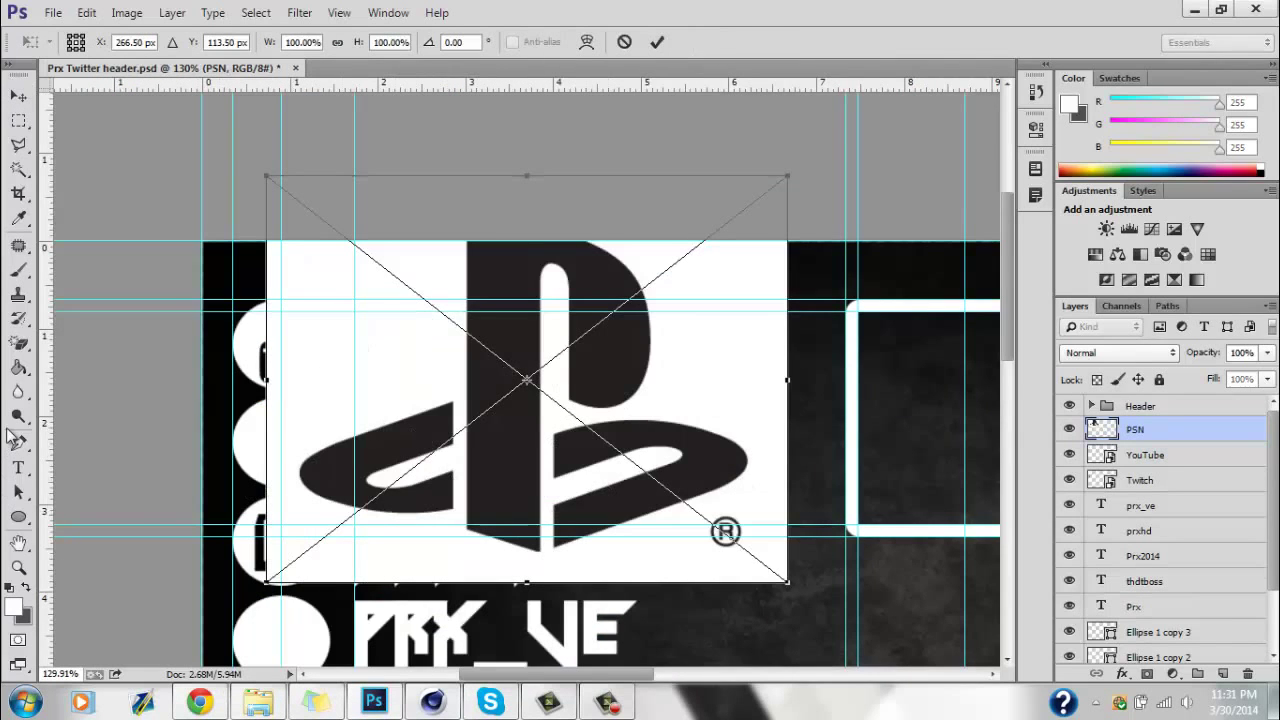
click(19, 343)
click(560, 281)
right_click(1145, 405)
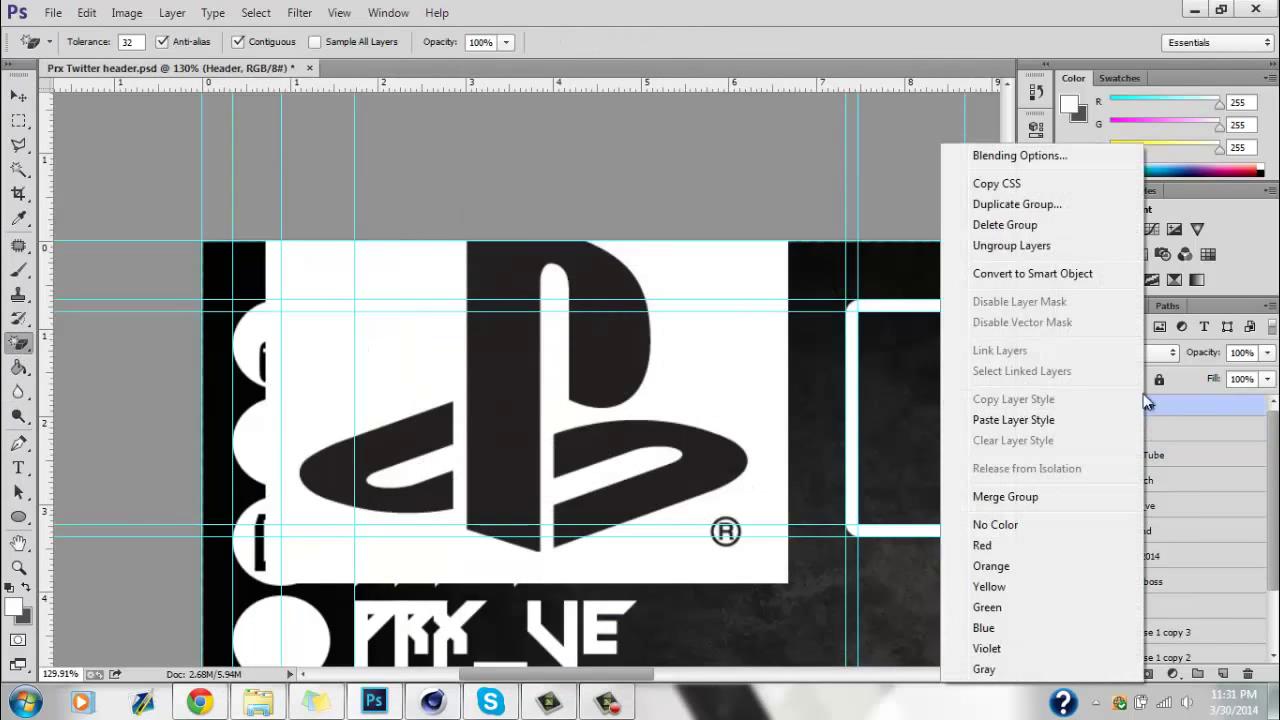
right_click(1176, 433)
click(1014, 283)
click(703, 410)
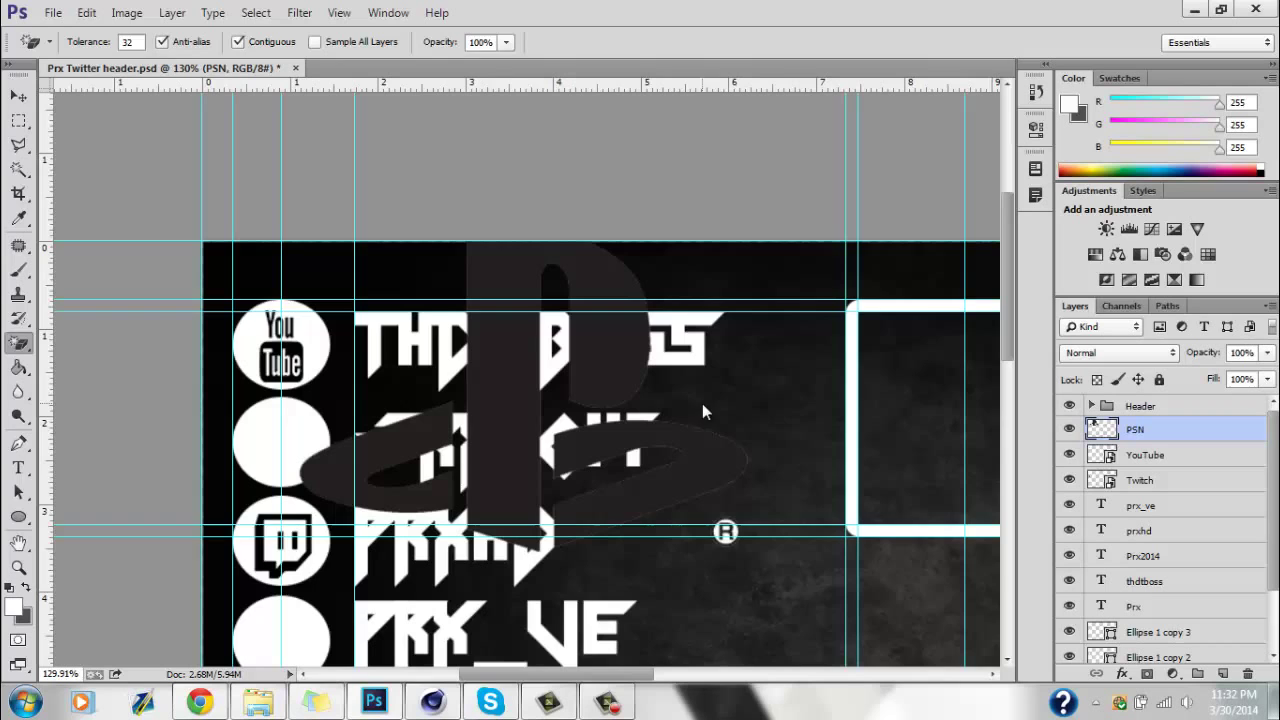
click(16, 97)
key(Delete)
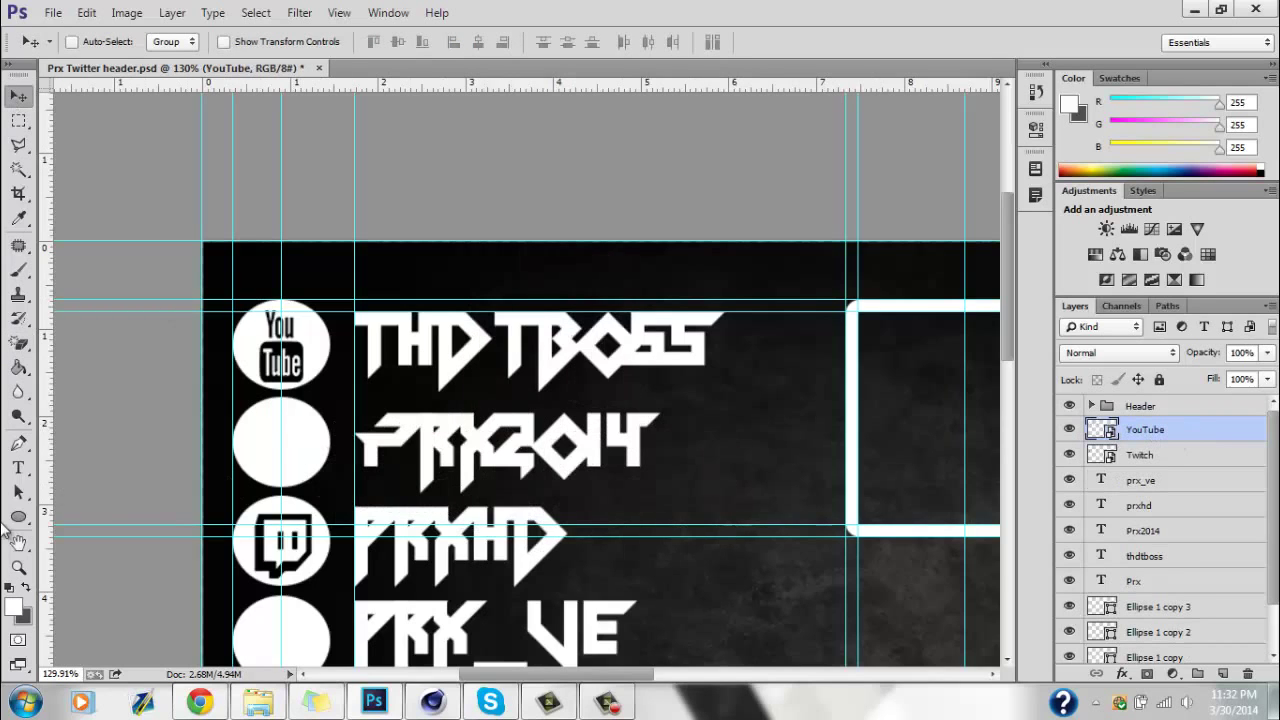
Step: Re-place the PSN logo scaled into the bottom circle and rasterize its layer
click(270, 700)
drag(557, 523, 753, 460)
mouse_move(771, 541)
mouse_down()
mouse_move(385, 293)
mouse_move(303, 507)
mouse_move(291, 486)
mouse_move(323, 528)
mouse_move(324, 493)
mouse_up()
click(657, 42)
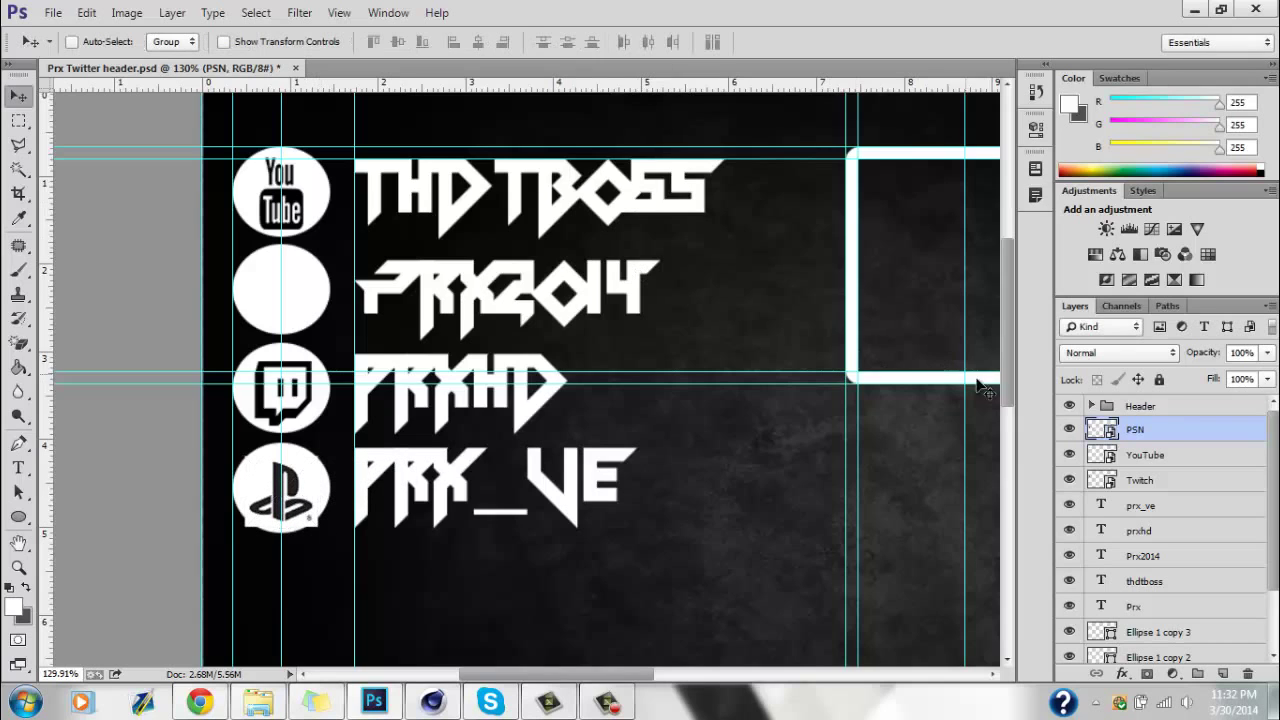
right_click(1150, 430)
click(5, 470)
Step: Apply a black Color Overlay effect to the PSN logo layer
key(e)
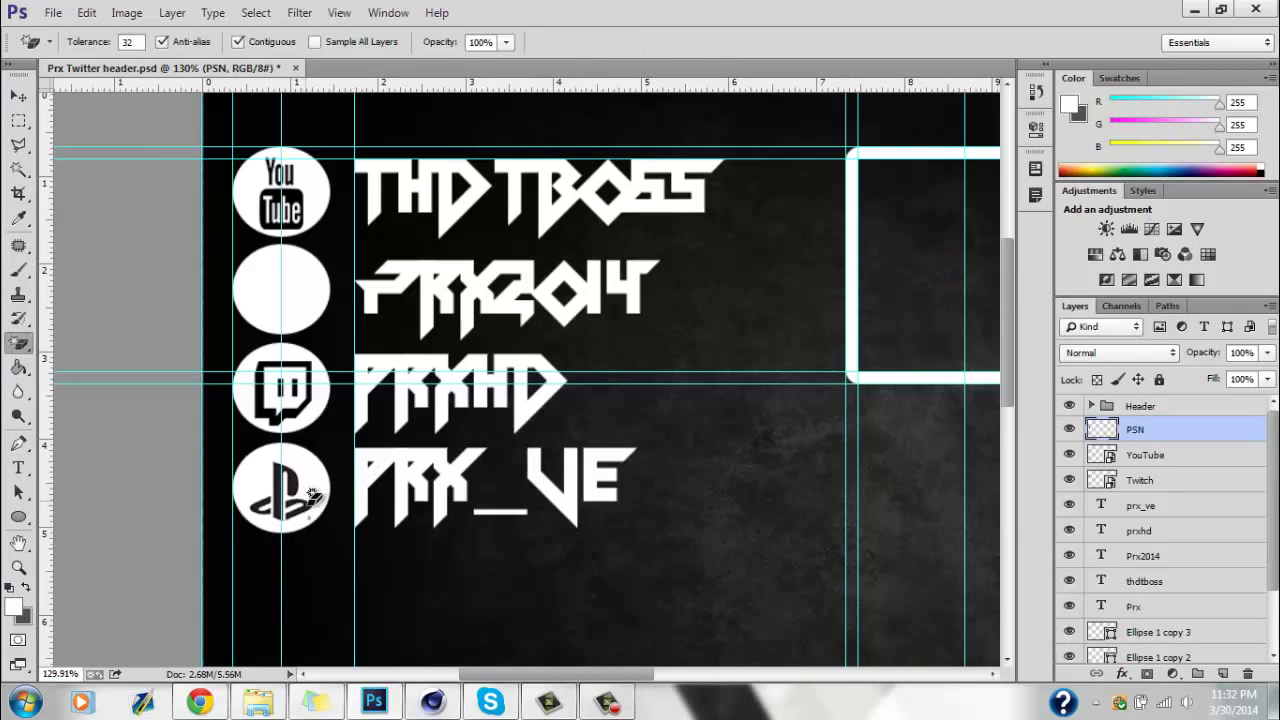
key(v)
click(1123, 673)
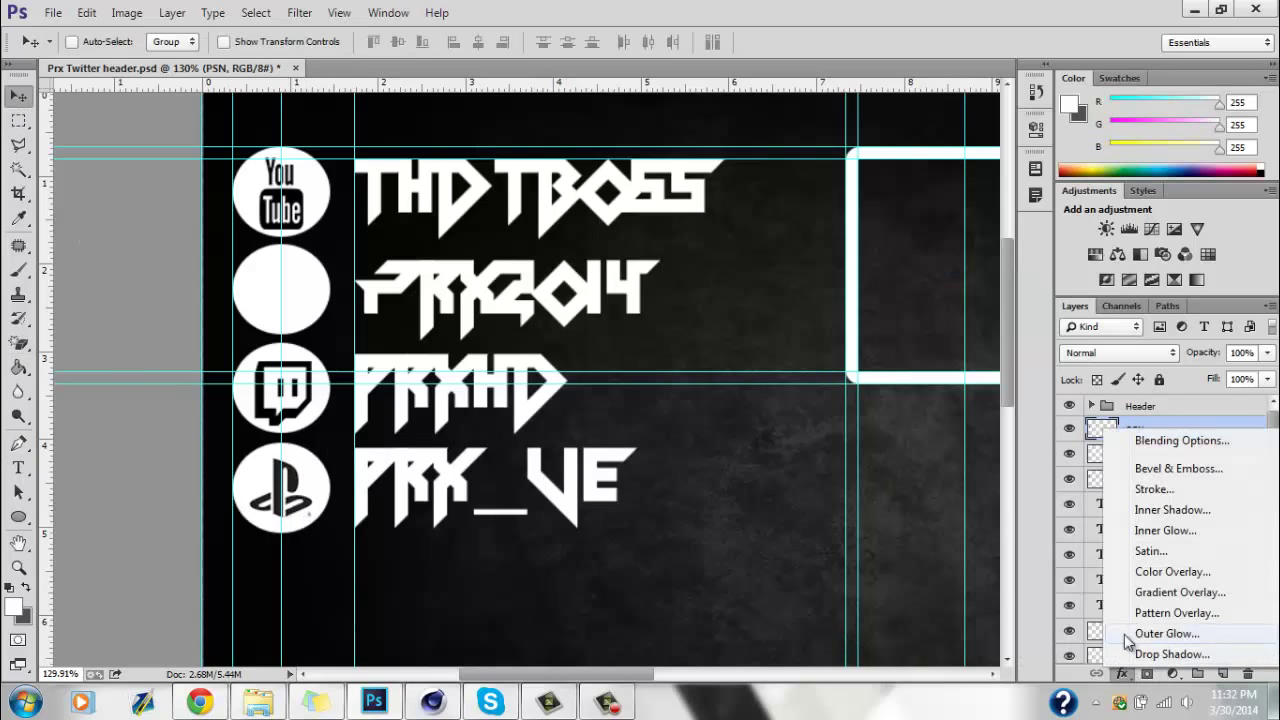
click(1160, 572)
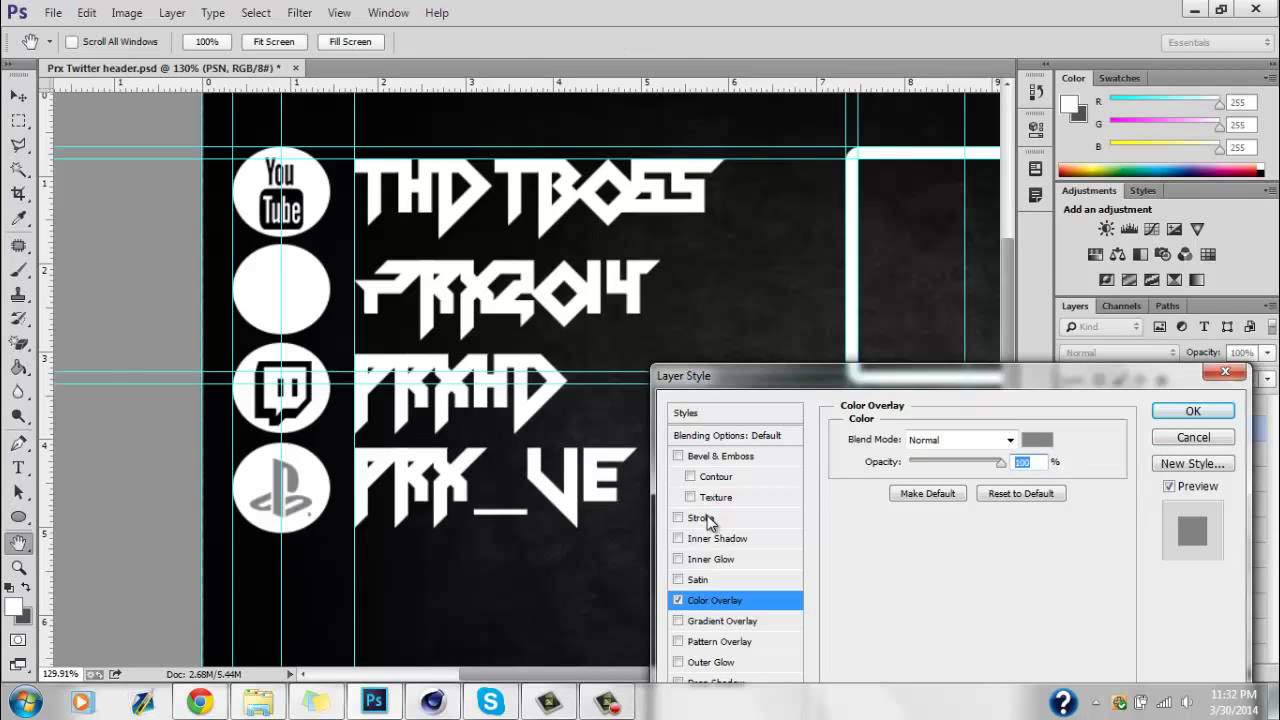
click(1037, 440)
click(414, 460)
click(829, 193)
click(1193, 411)
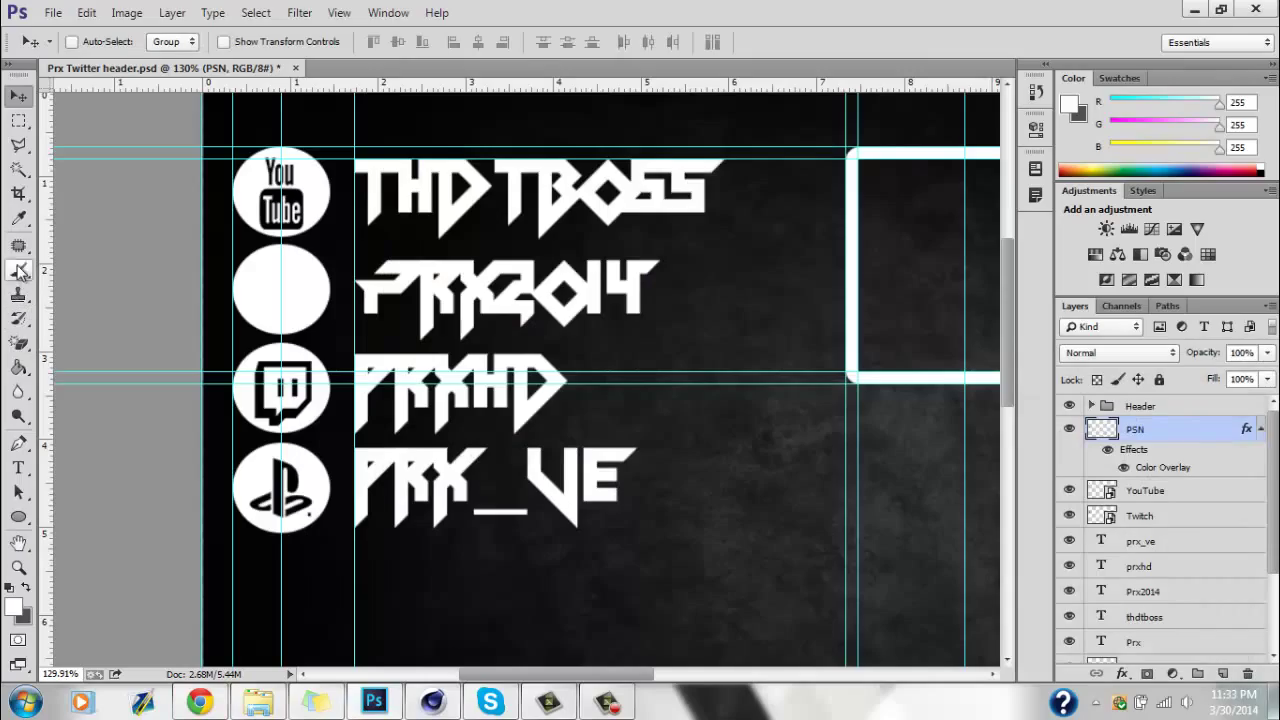
click(20, 270)
click(96, 41)
Step: Choose the Skype logo brush preset and size it to fit the circles
drag(910, 228, 925, 565)
click(535, 470)
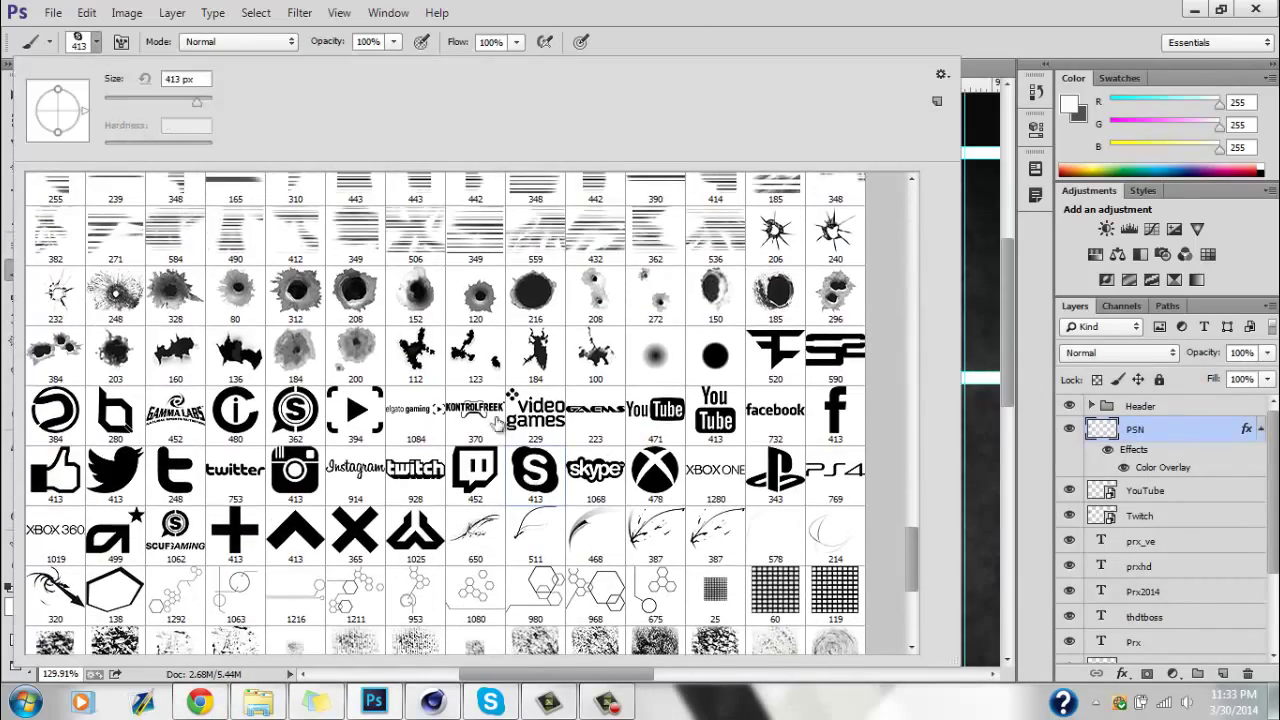
key(Return)
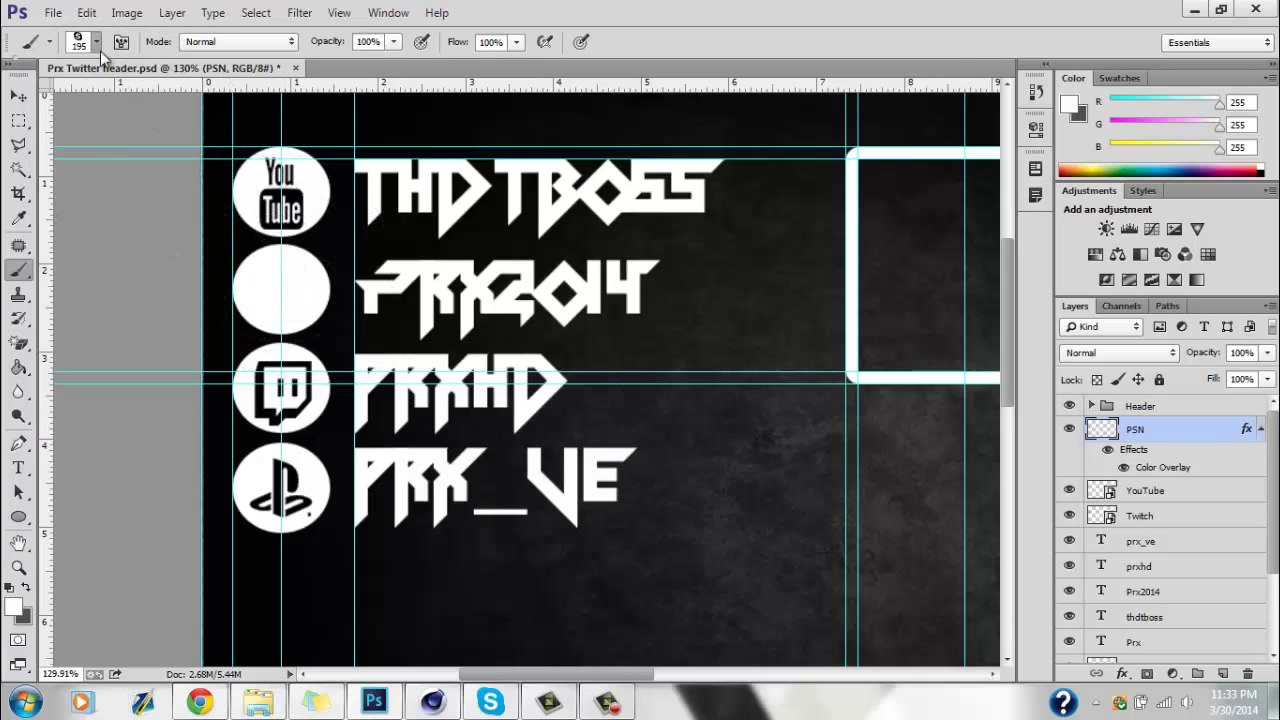
click(96, 41)
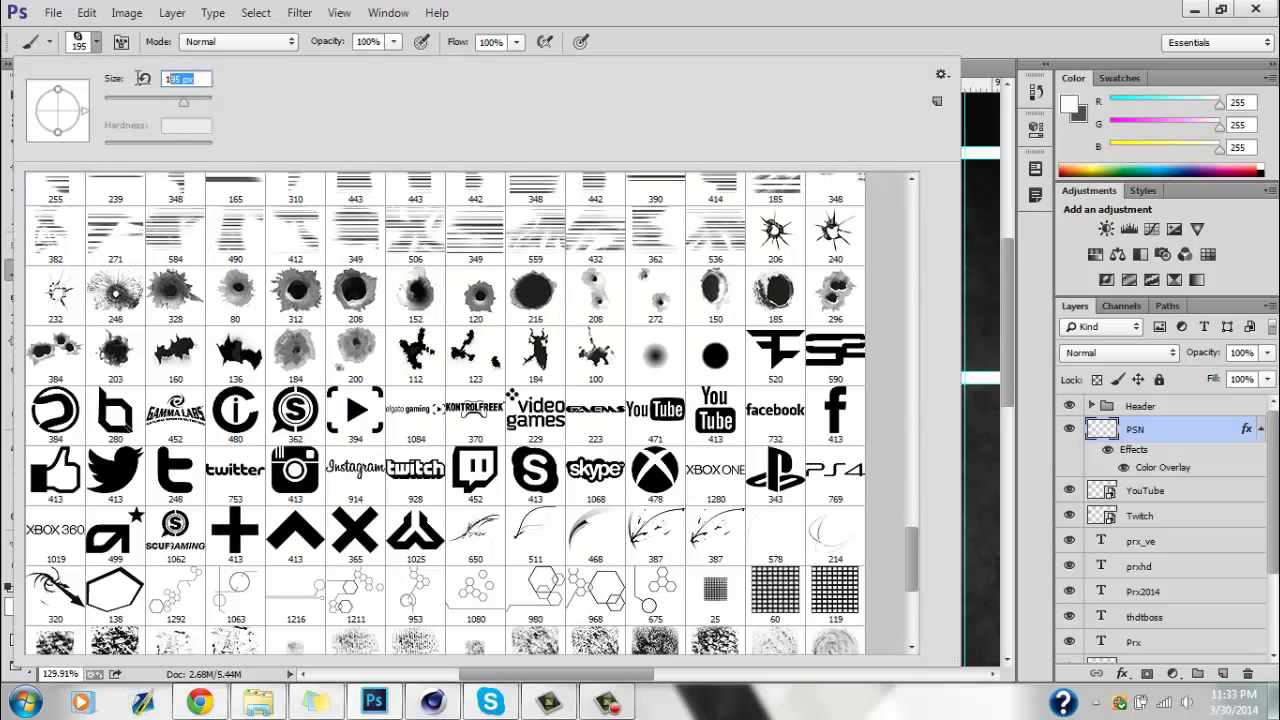
click(96, 41)
click(96, 41)
key(Return)
Step: Set the foreground colour to 000000 and stamp the Skype logo into the second circle
click(13, 607)
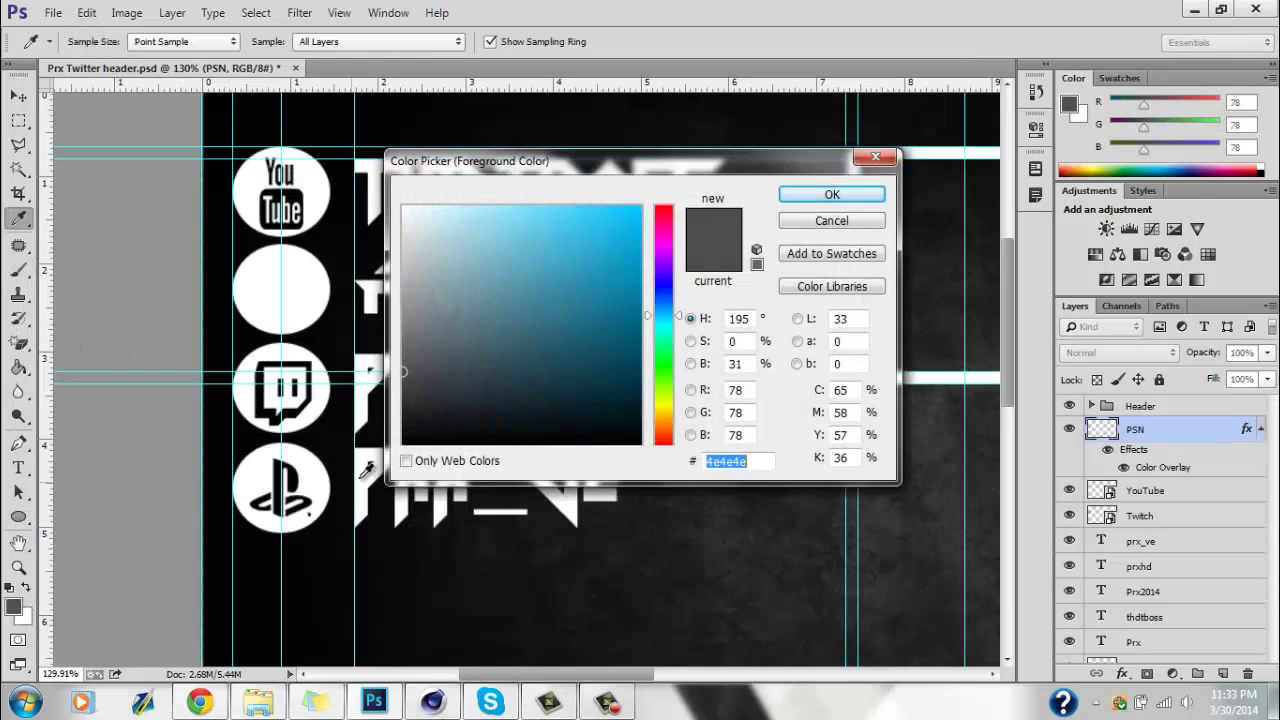
text(000000)
key(Return)
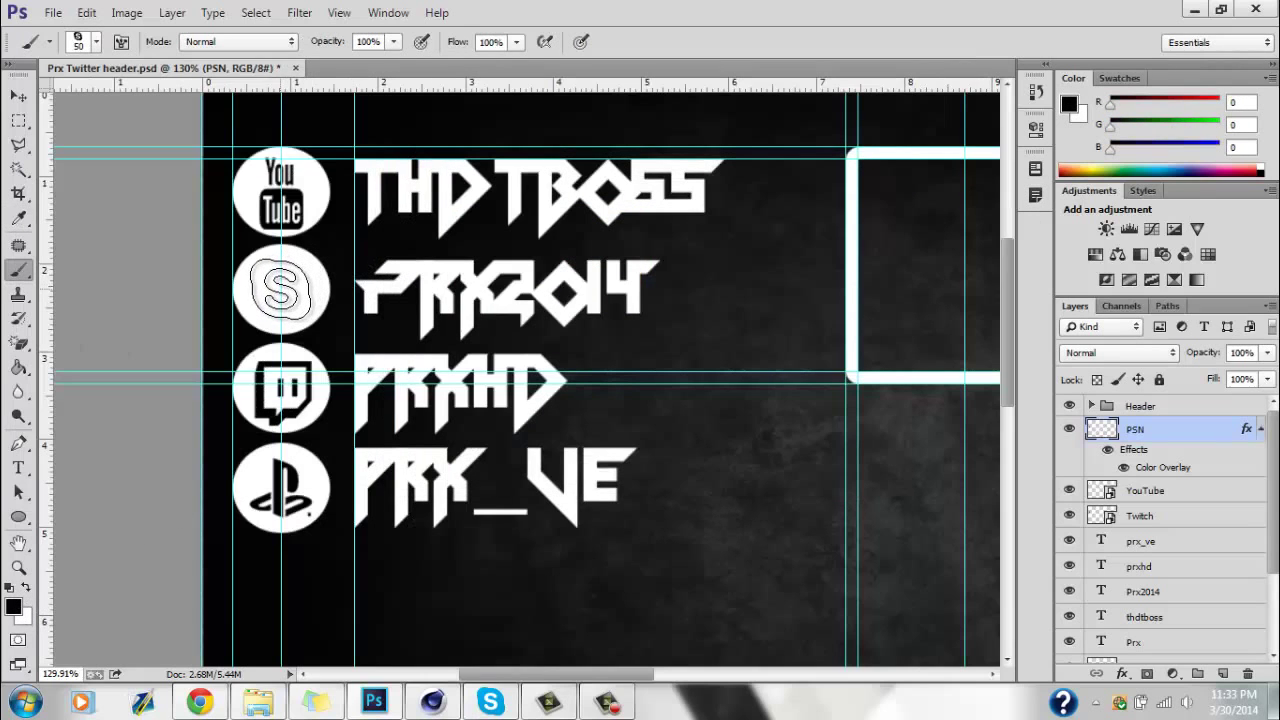
click(281, 290)
key(v)
key(ctrl+minus)
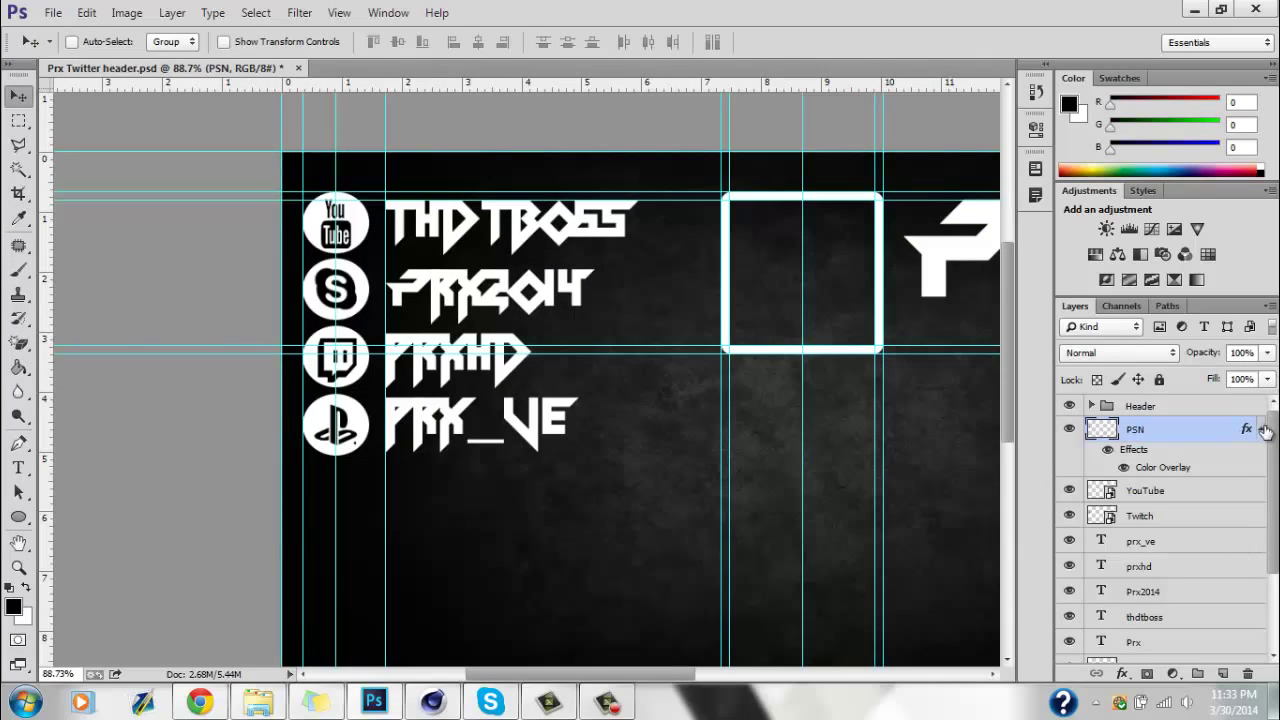
Step: Give the Ellipse 1 circle a Bevel and Emboss and a blue Stroke layer style
scroll(1250, 580, down, 3)
click(1154, 626)
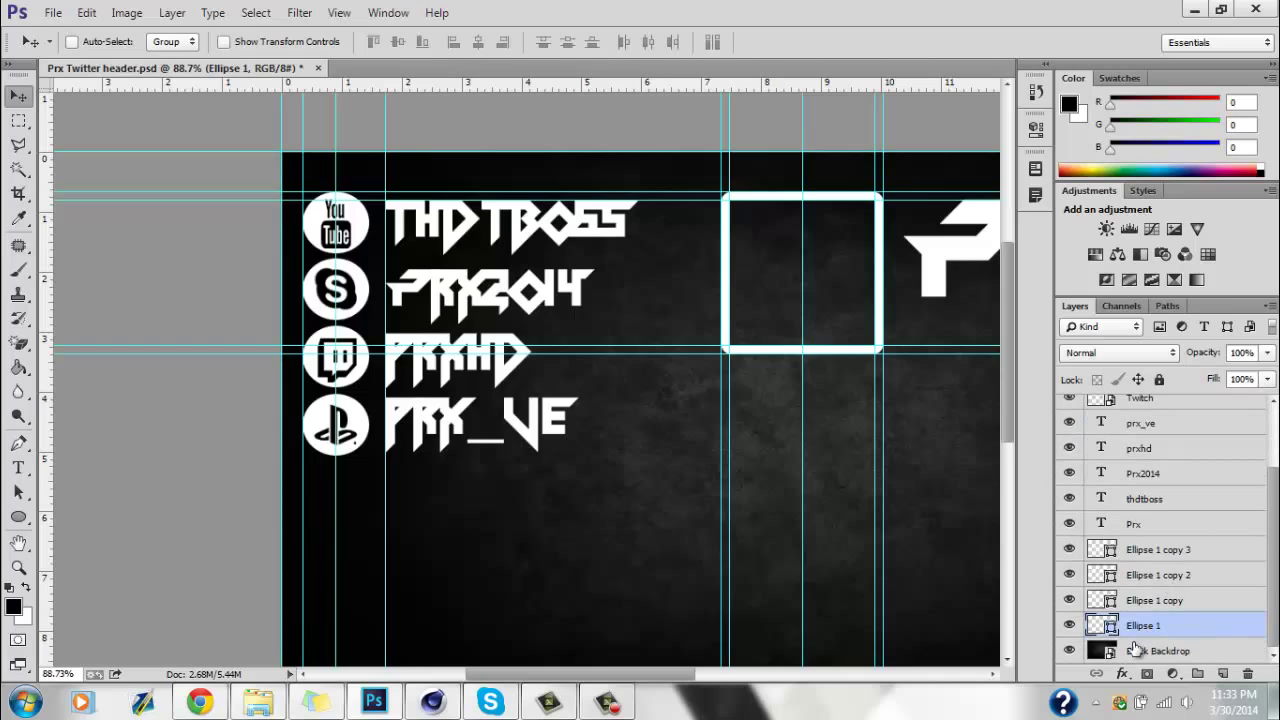
double_click(1190, 628)
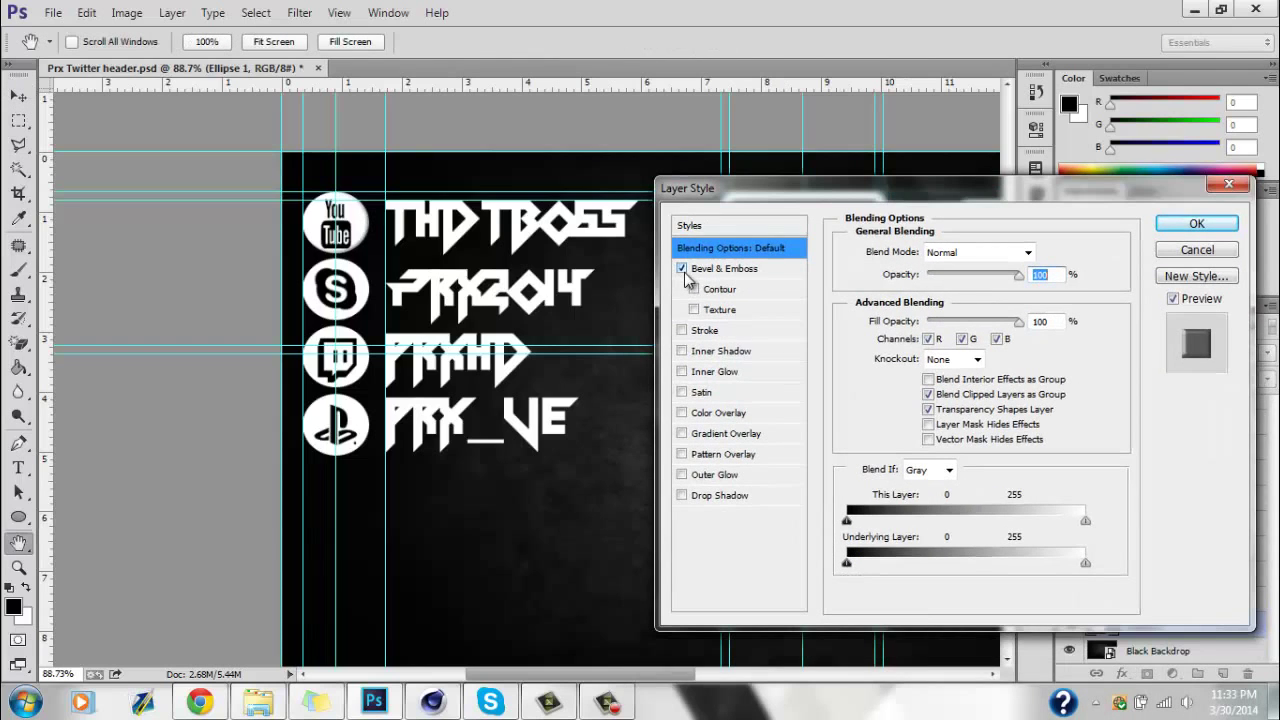
click(718, 269)
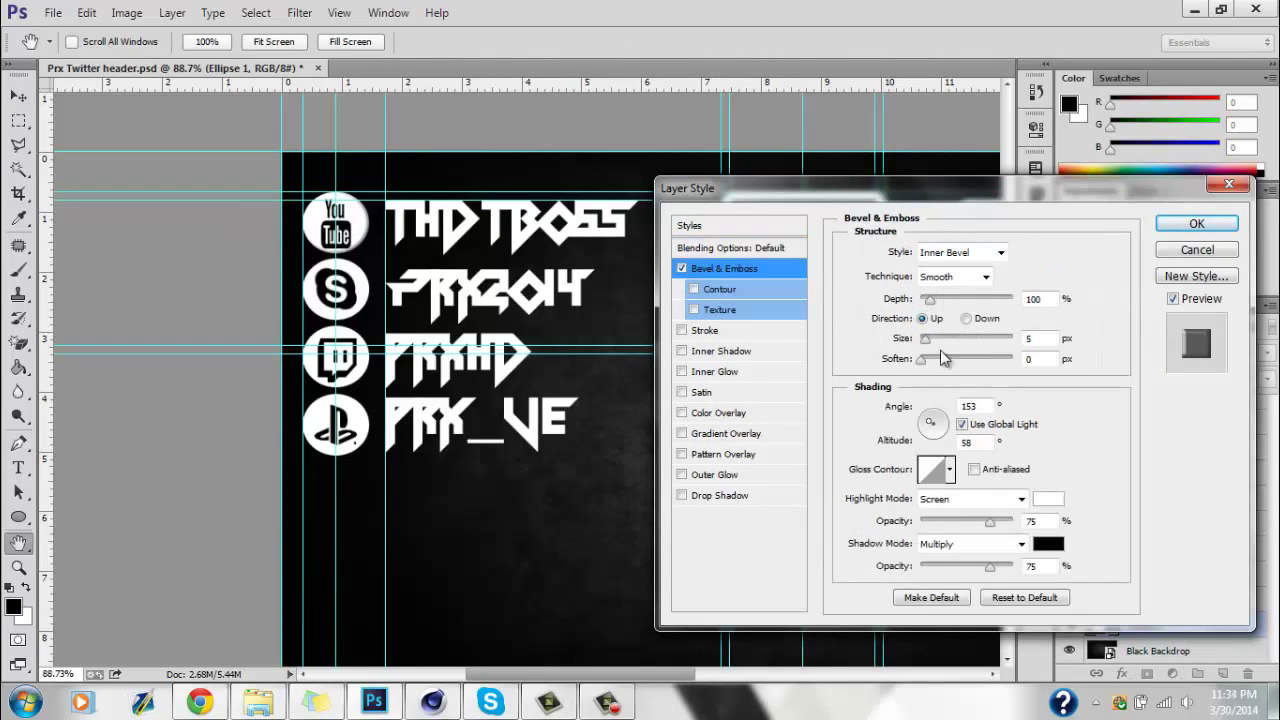
click(705, 330)
click(885, 378)
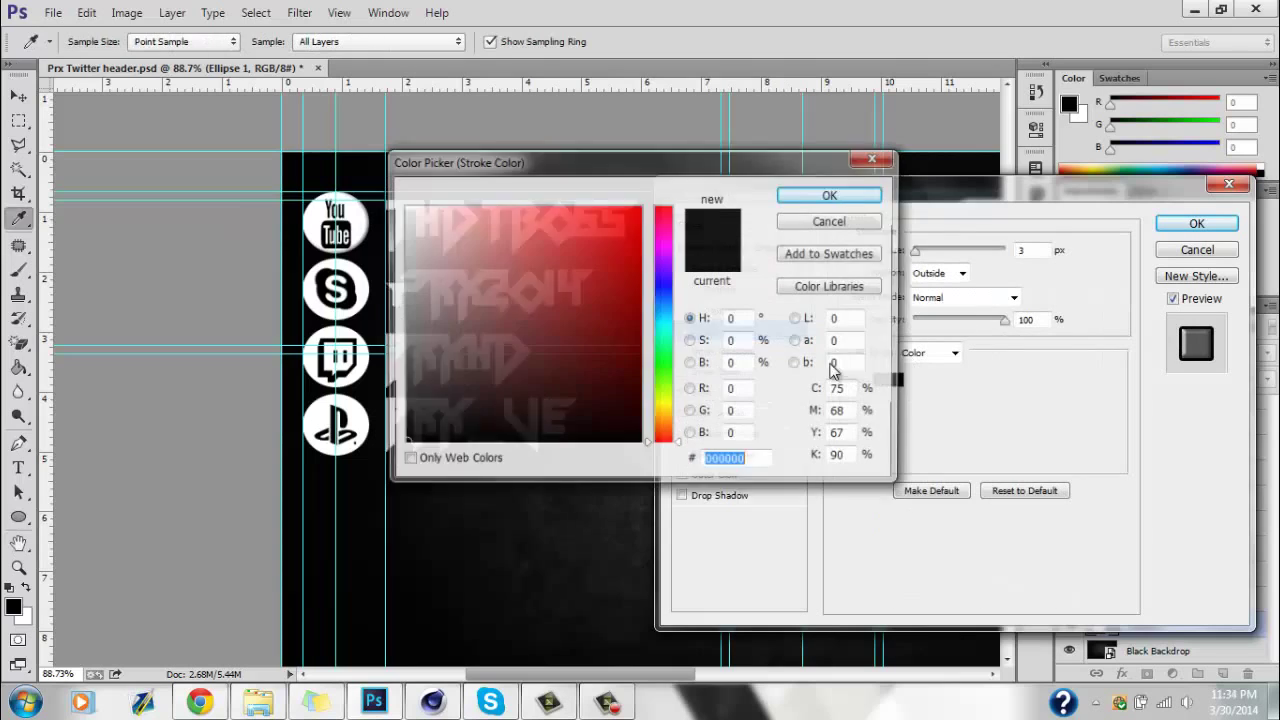
click(663, 283)
click(640, 208)
key(Return)
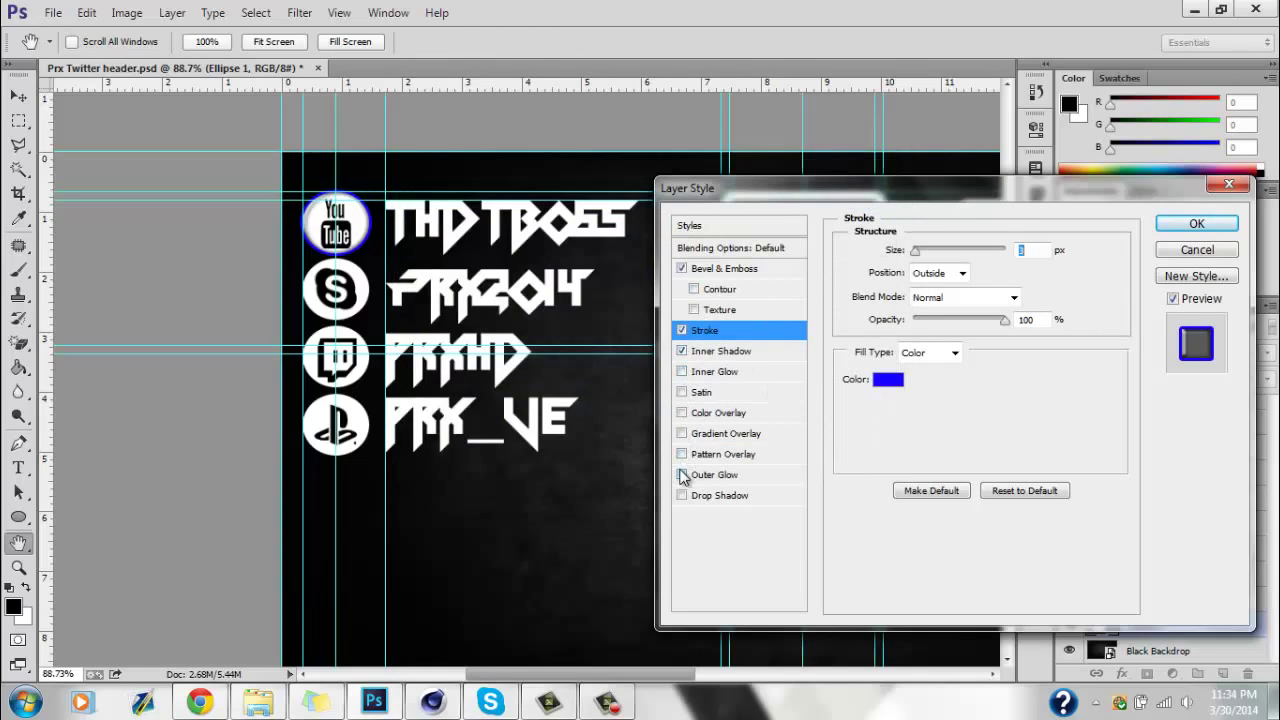
click(1196, 224)
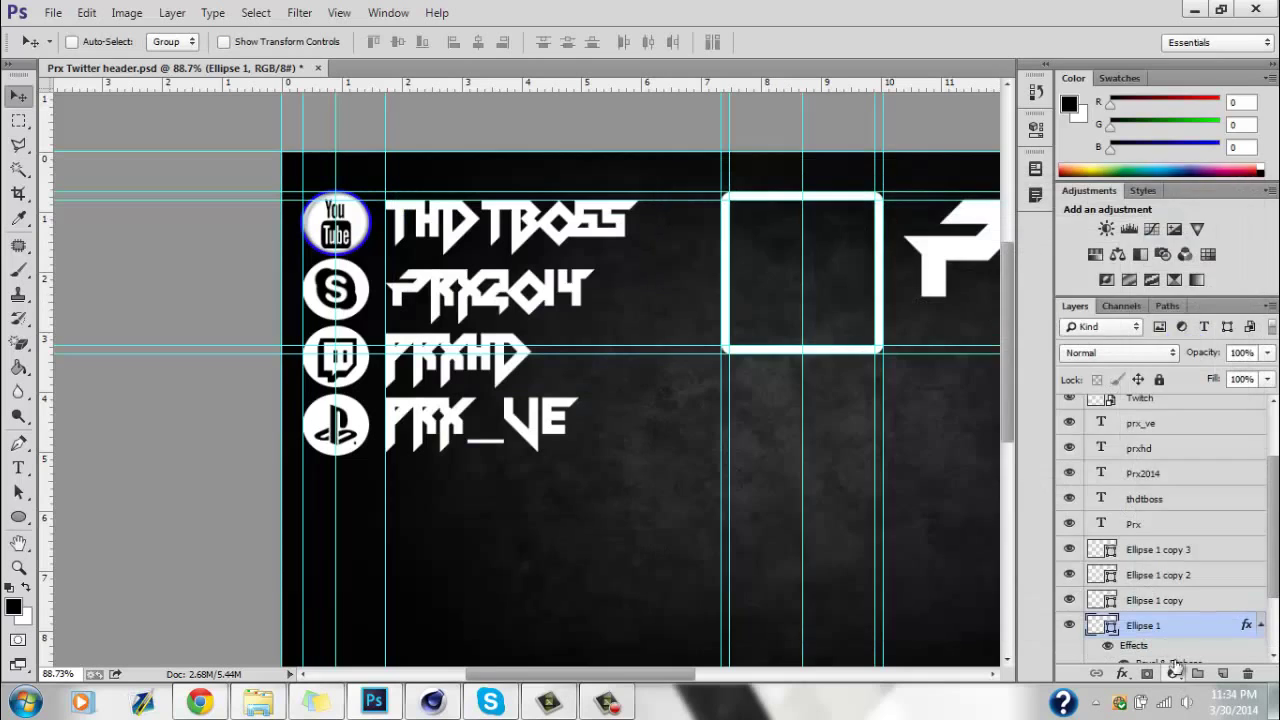
Step: Copy Ellipse 1's layer style onto the Skype, Twitch and PlayStation circles
right_click(1140, 625)
click(1104, 347)
right_click(1150, 600)
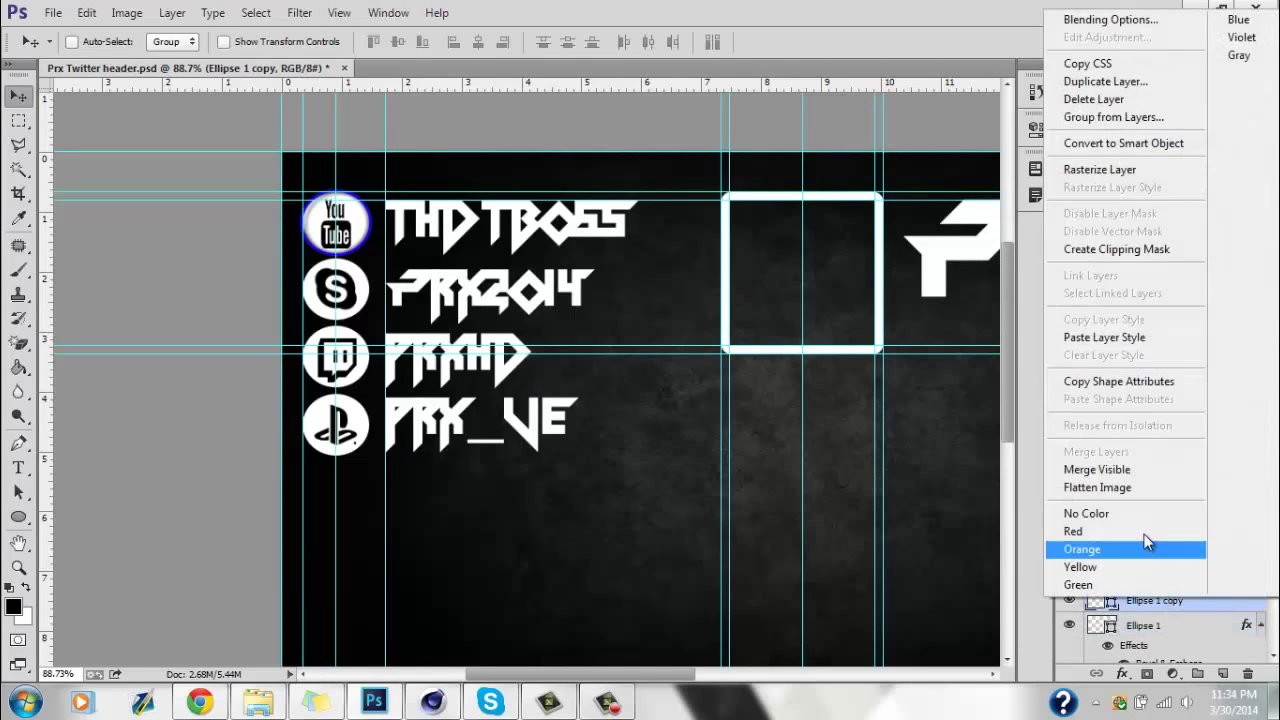
click(1130, 338)
right_click(1150, 578)
click(1000, 423)
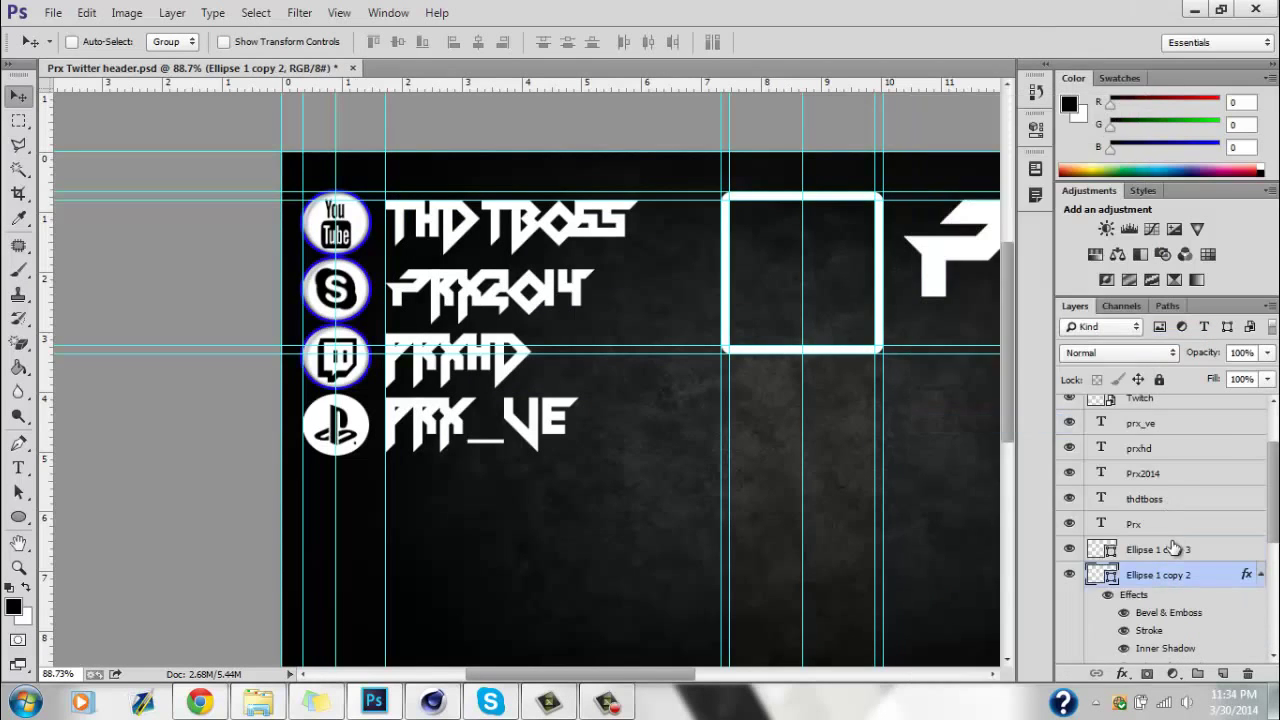
right_click(1150, 549)
click(1000, 423)
click(1261, 549)
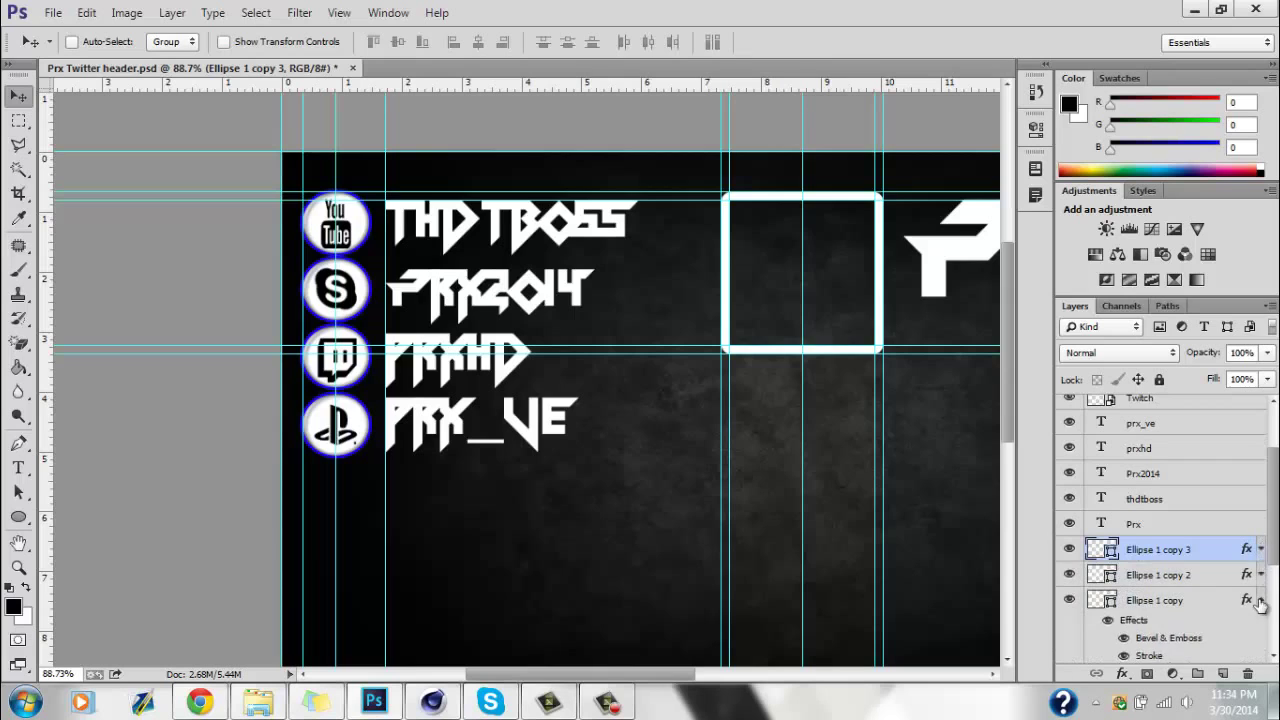
Step: Select all four circle layers and merge them into one shape layer
click(1200, 625)
shift+click(1190, 600)
shift+click(1165, 549)
right_click(1165, 587)
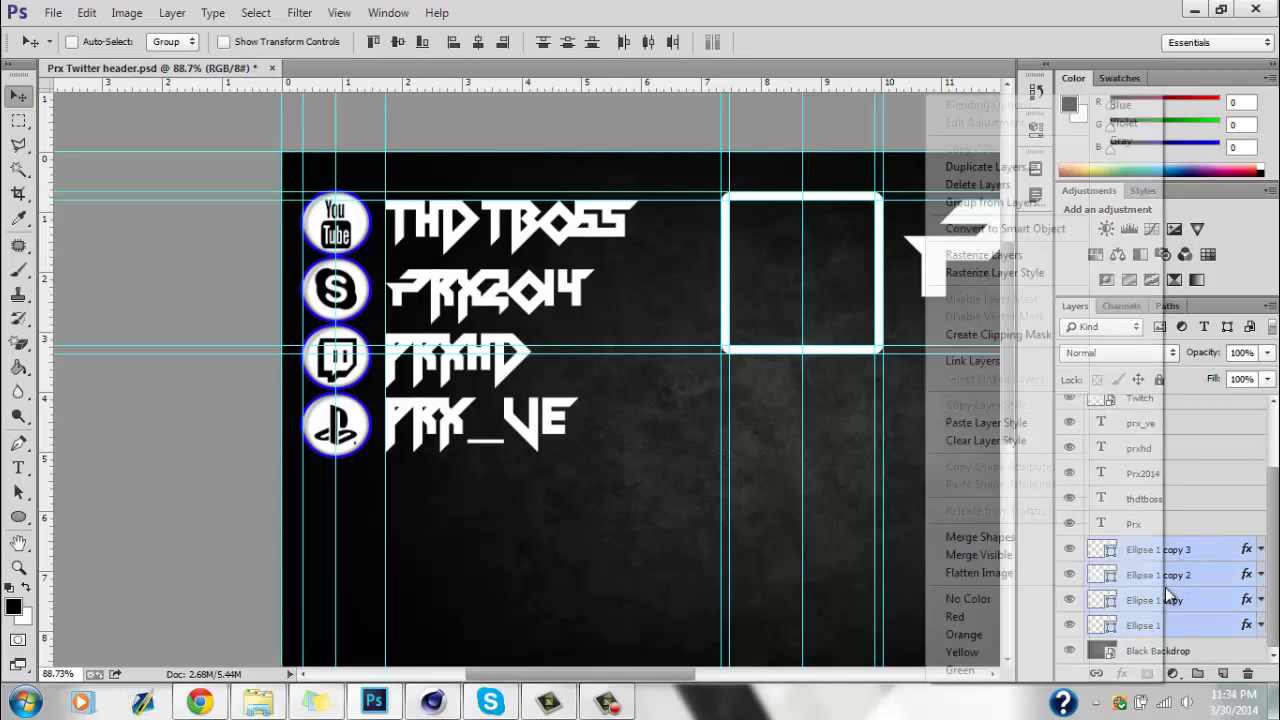
click(970, 538)
Step: Paste the blue outline layer style onto the Prx title layer
click(1133, 606)
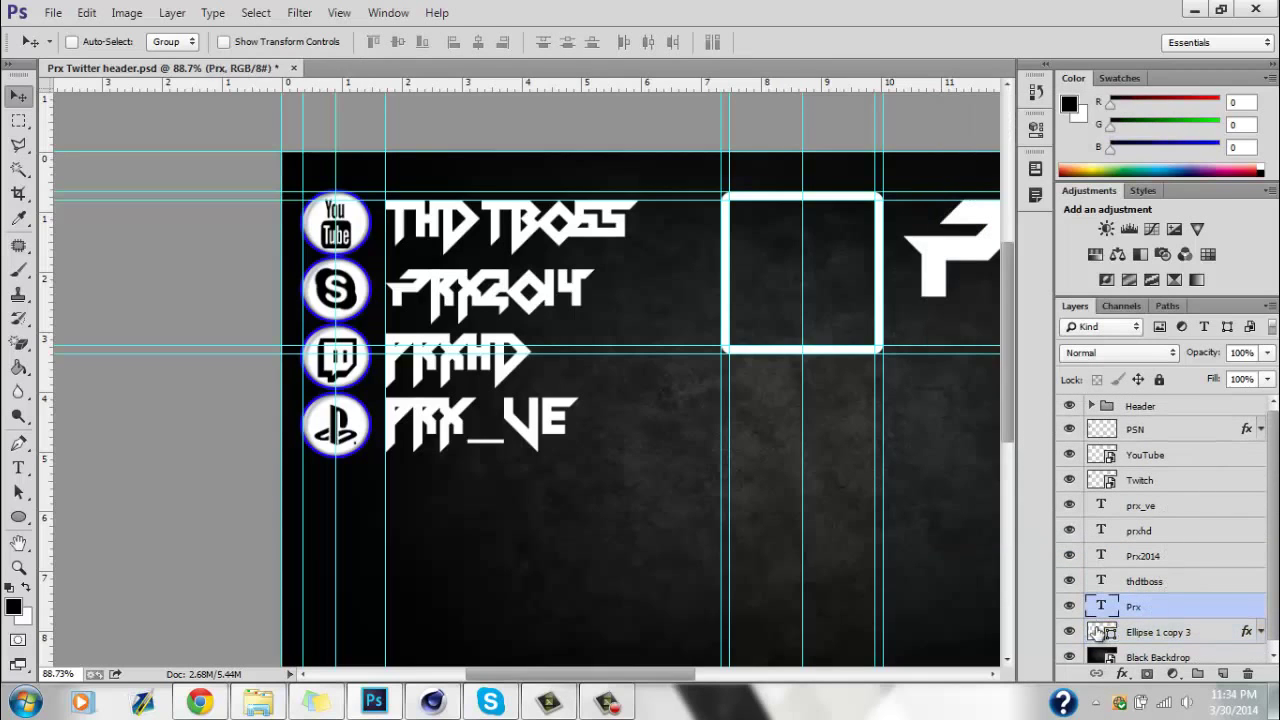
scroll(525, 380, right, 3)
scroll(525, 380, right, 3)
right_click(1133, 606)
click(1127, 565)
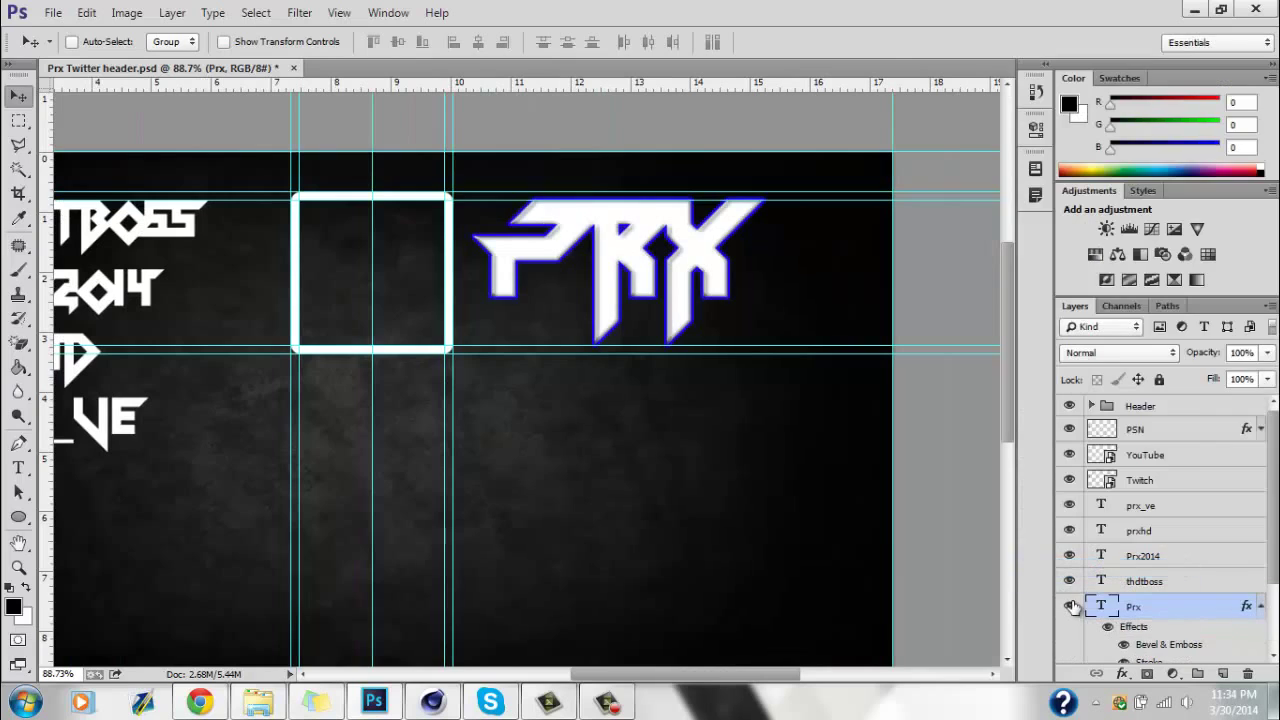
Step: Add a 'Designs' text line and place it below the right side of PRX
click(18, 467)
click(793, 331)
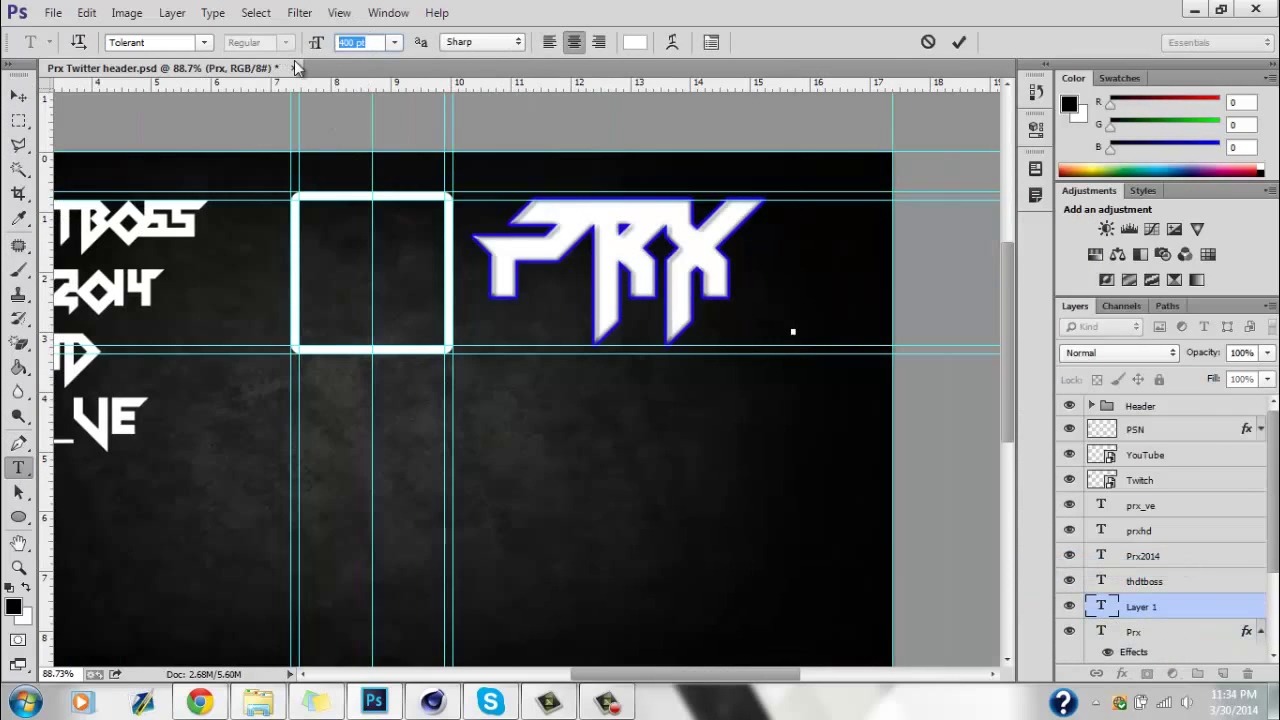
text(48)
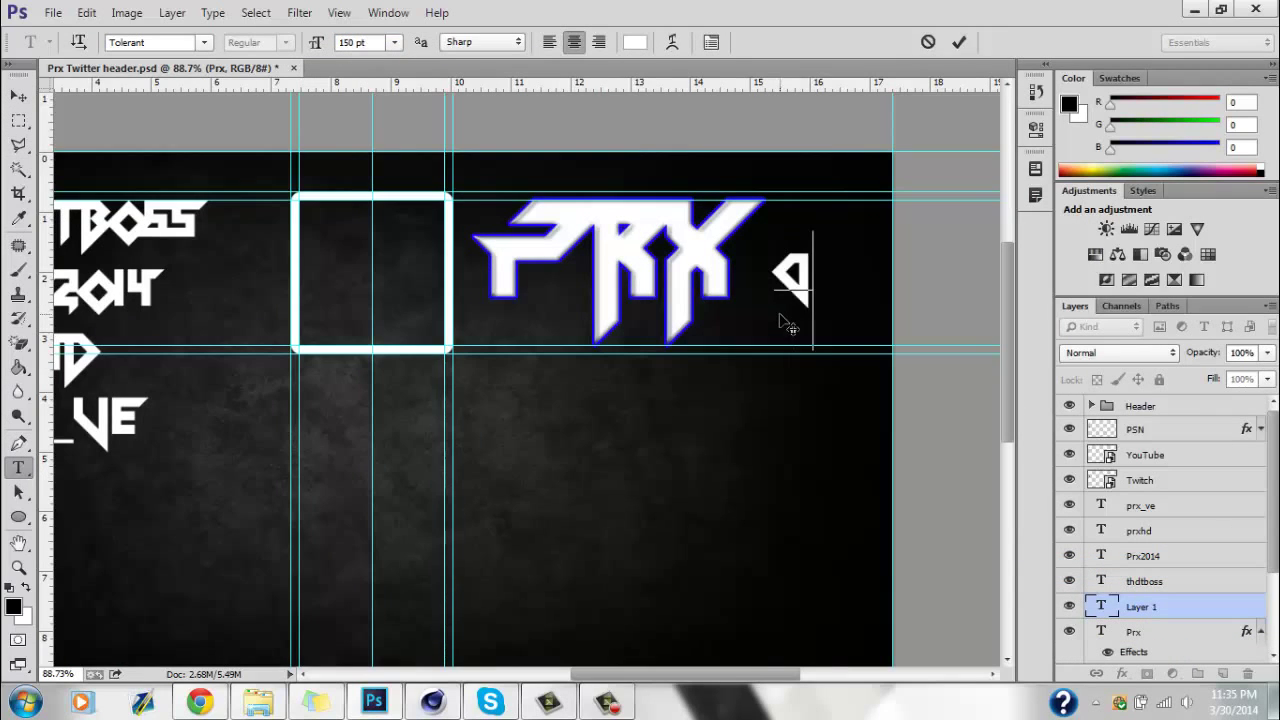
text(esigns)
click(14, 100)
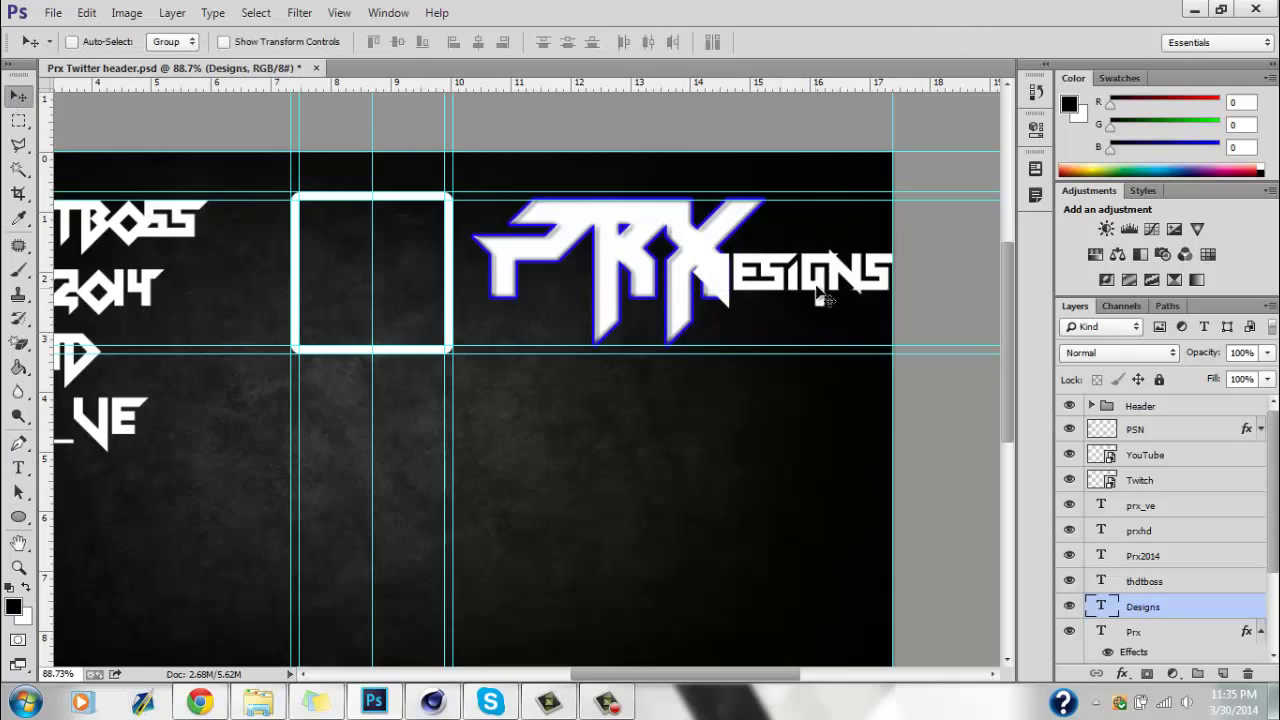
drag(820, 286, 812, 340)
Step: Nudge the PRX title slightly left and move DESIGNS slightly lower
click(1183, 628)
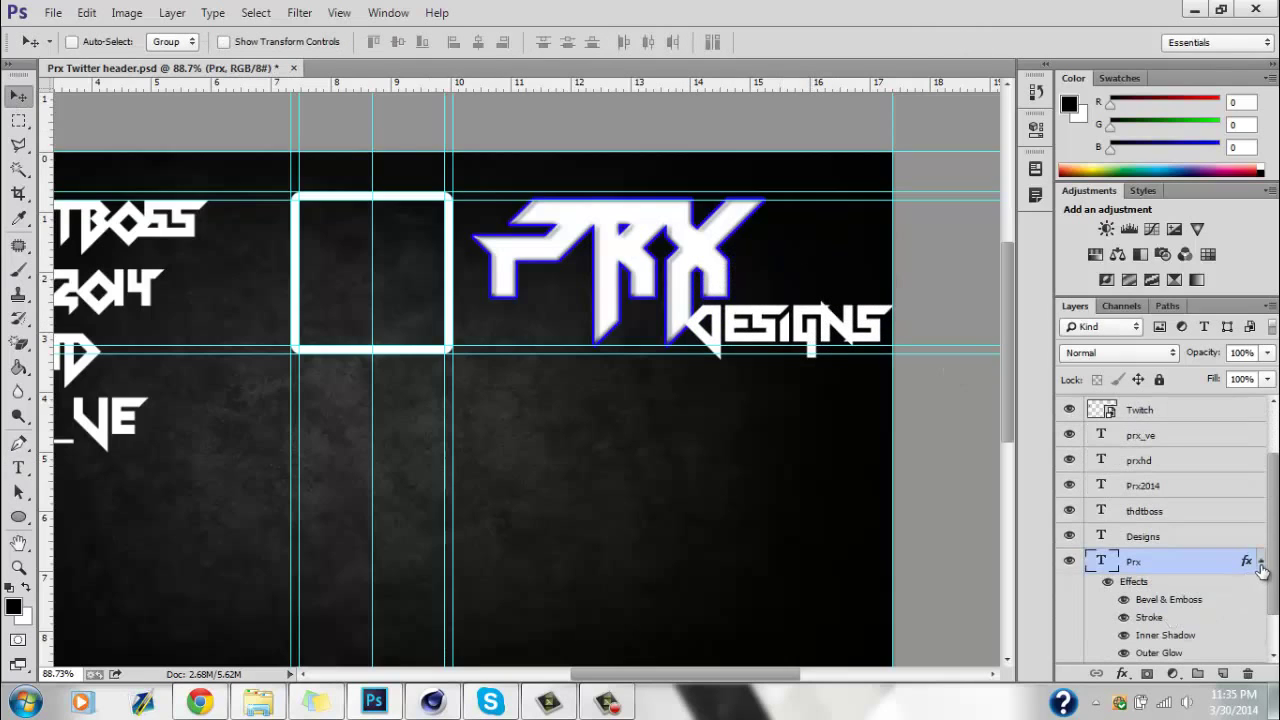
click(1261, 572)
drag(677, 286, 665, 286)
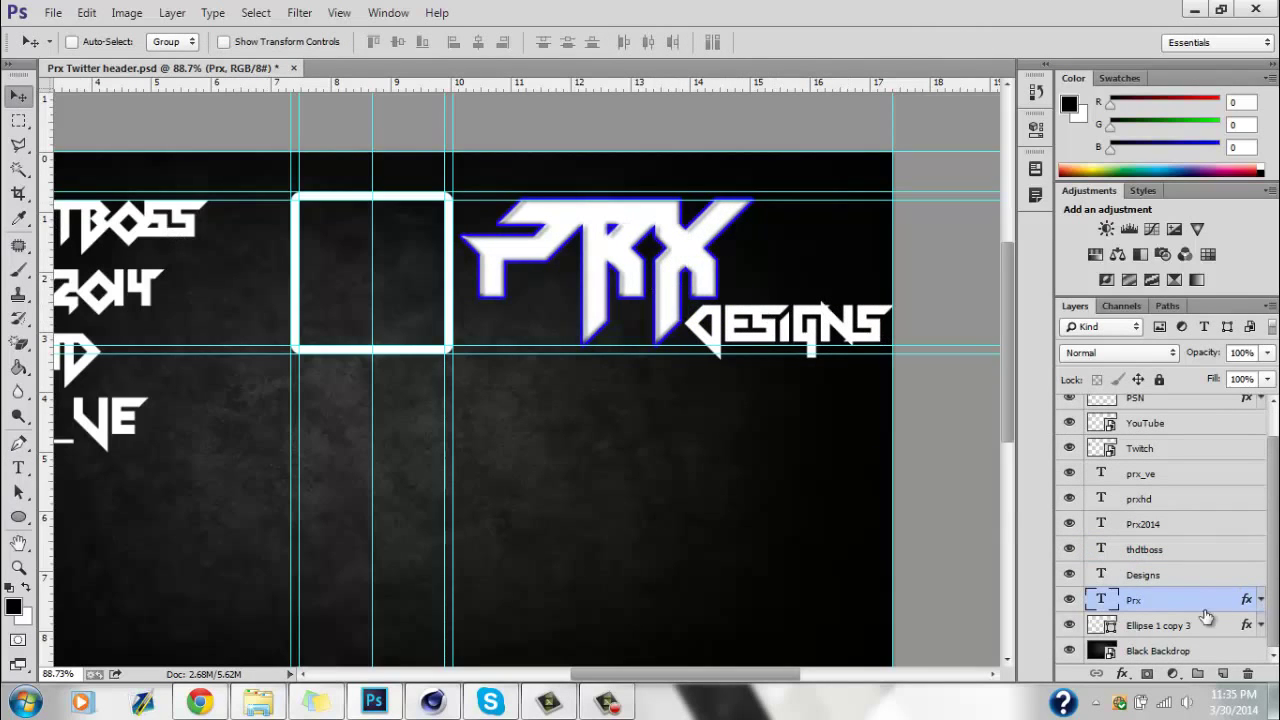
click(1178, 556)
click(1183, 578)
drag(838, 333, 845, 355)
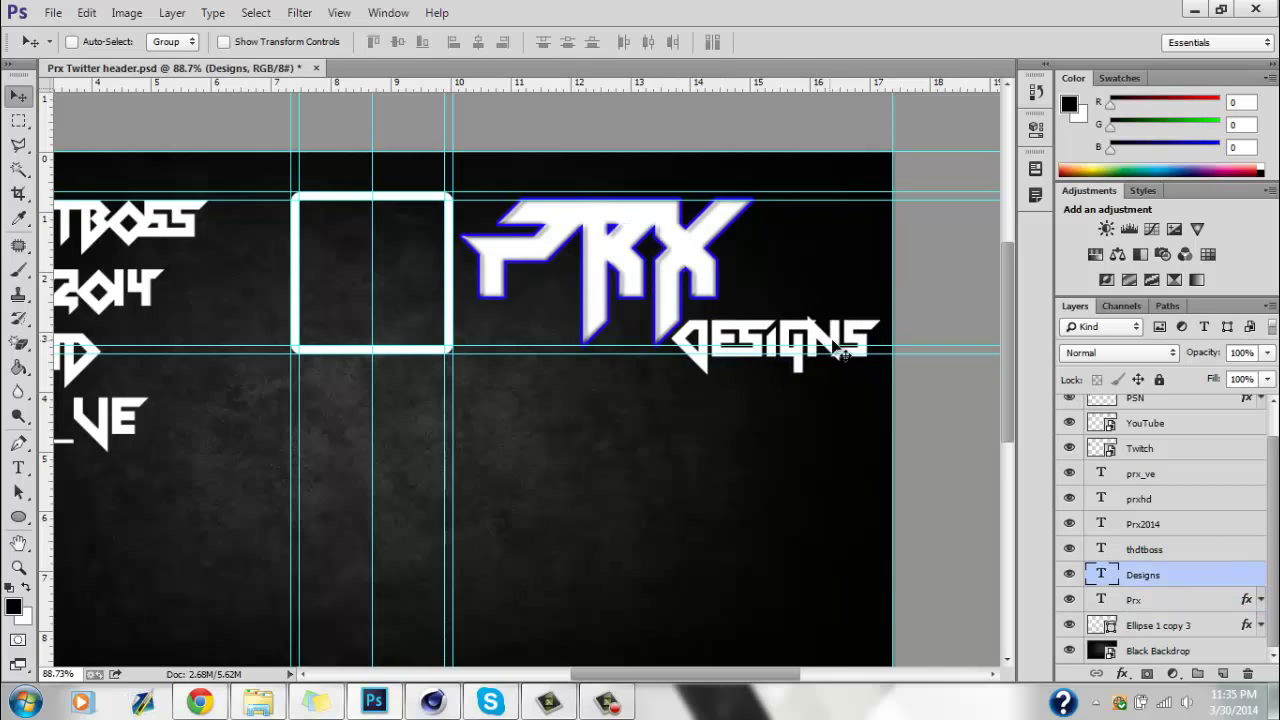
Step: Paste the blue outline style onto the Designs and thdtboss text layers
right_click(1142, 578)
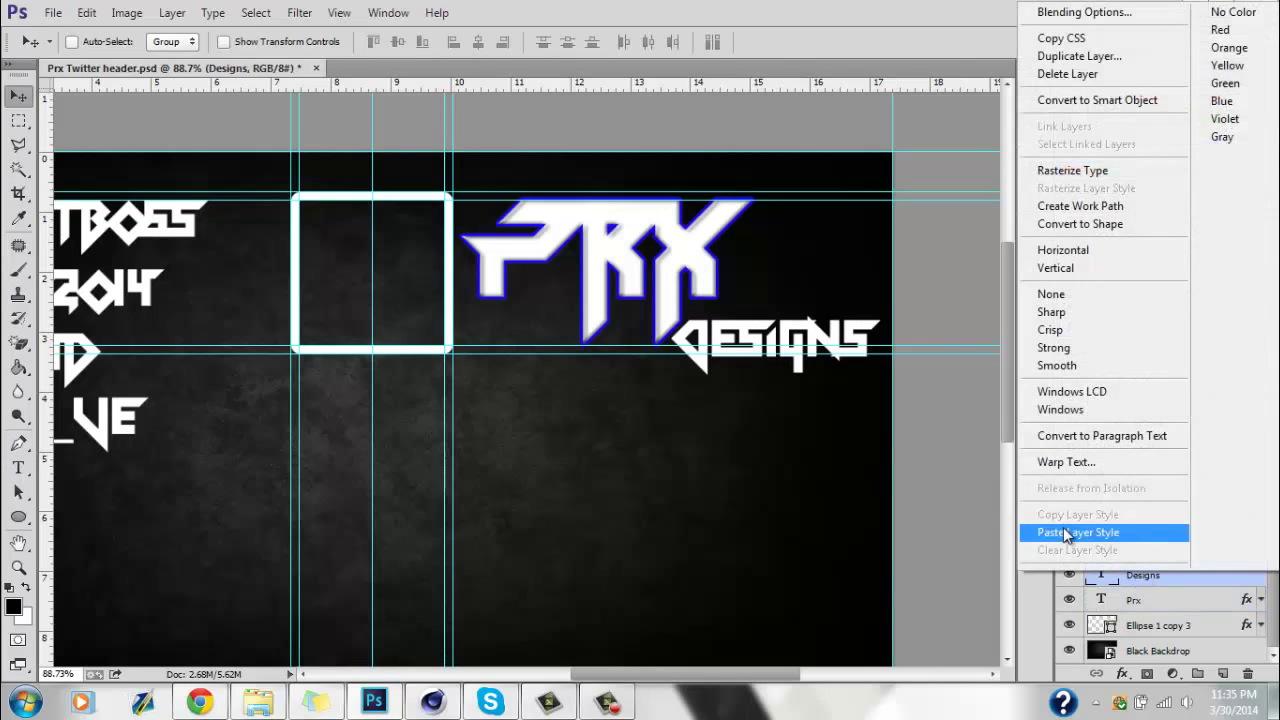
click(1095, 529)
scroll(1100, 555, down, 2)
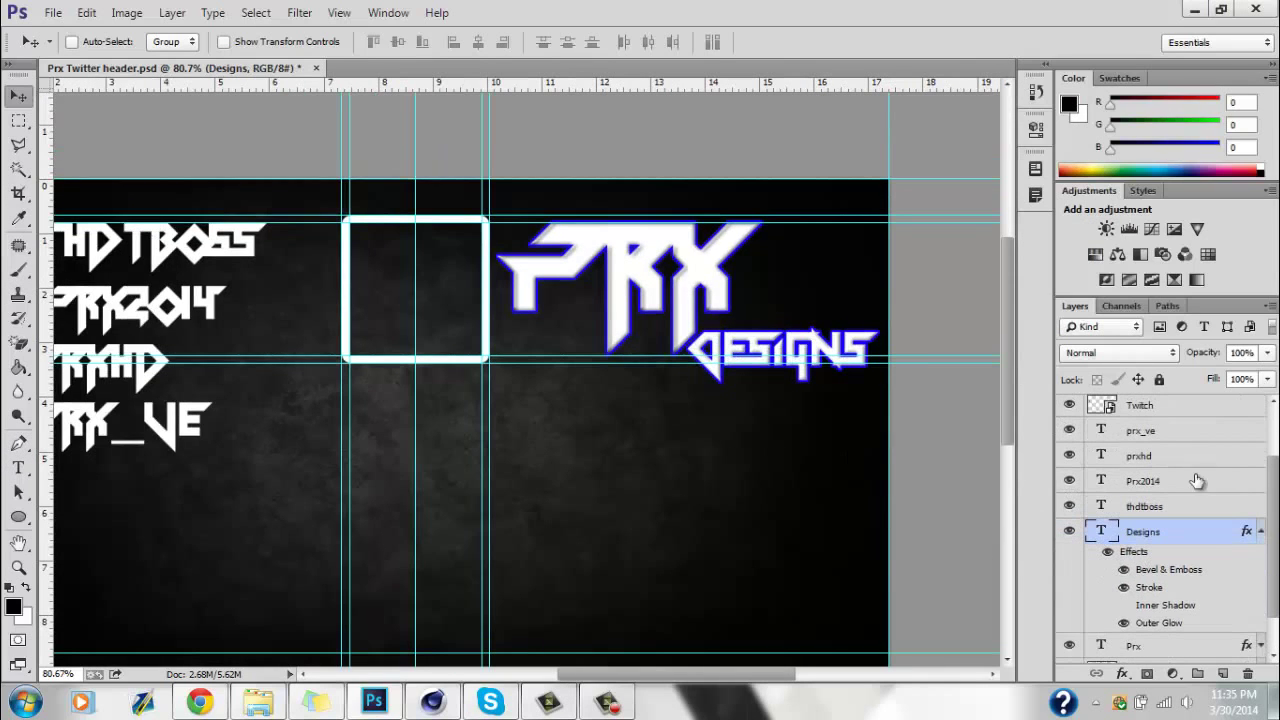
scroll(1100, 540, up, 1)
scroll(1150, 550, up, 1)
right_click(1155, 549)
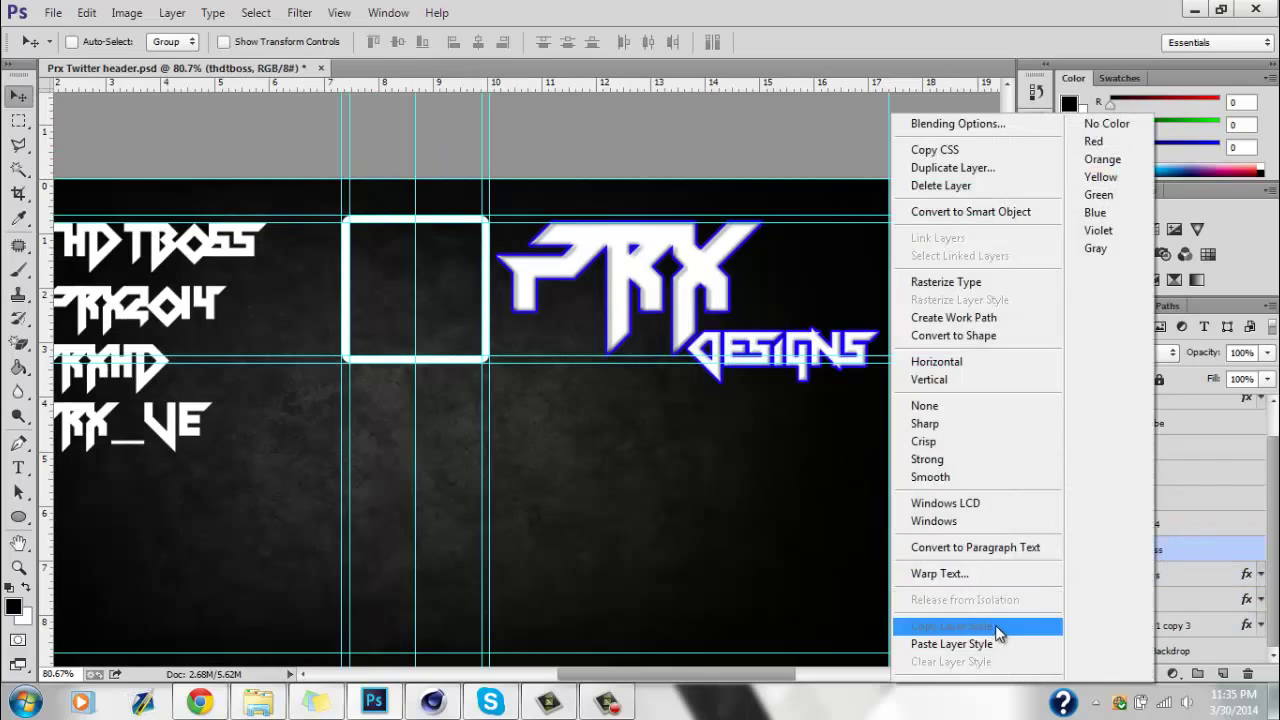
click(1140, 622)
Step: Paste the blue outline style onto the prx_ve, prxhd and Prx2014 username layers
click(1260, 549)
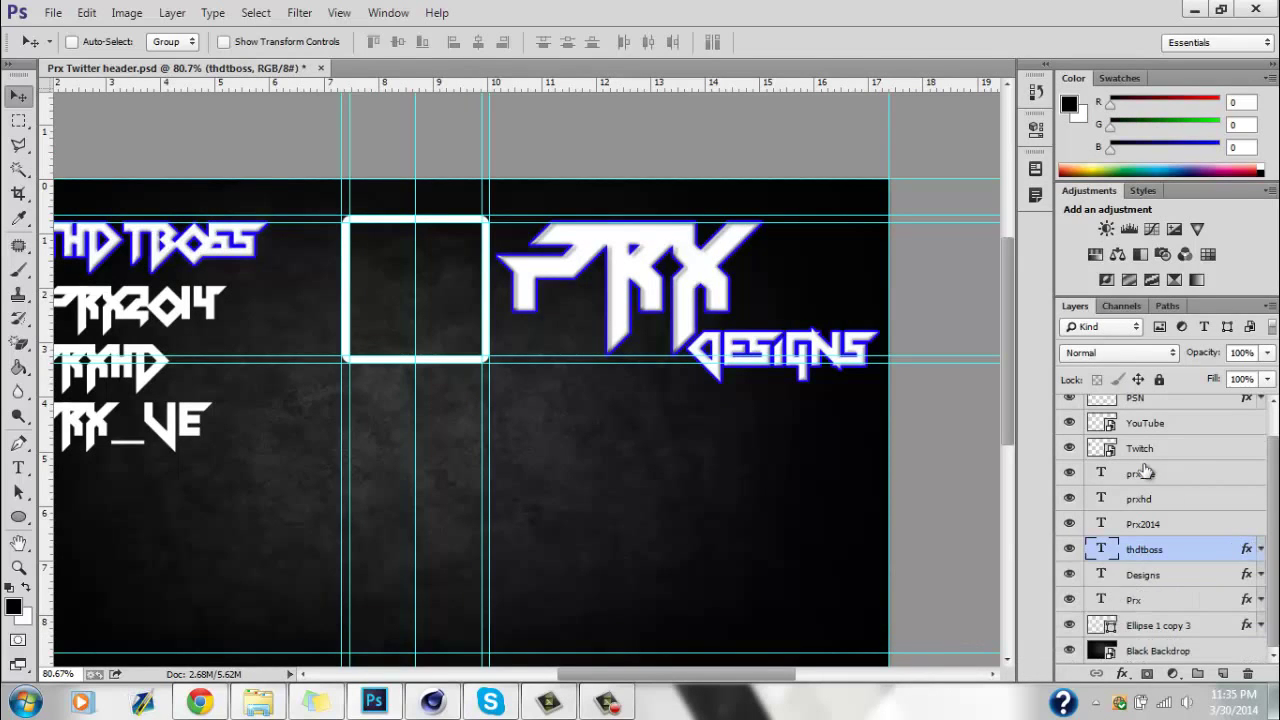
right_click(1158, 473)
click(960, 660)
right_click(1140, 588)
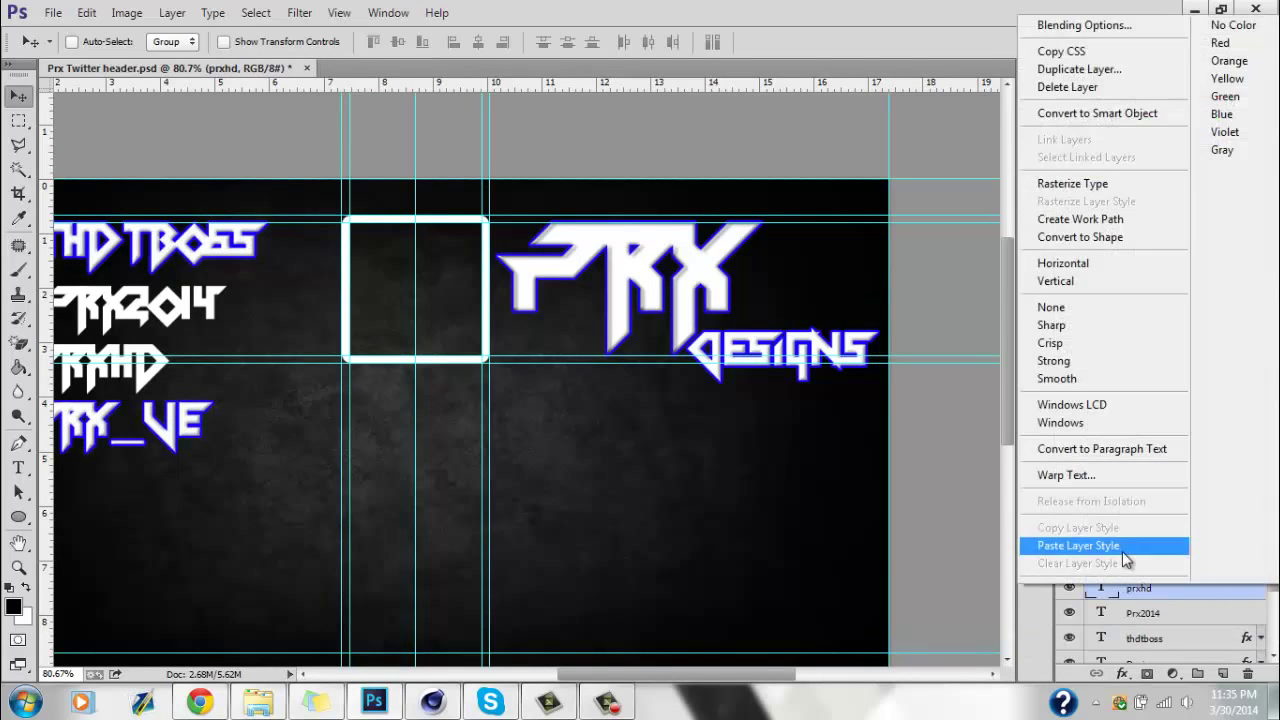
click(1122, 551)
click(1260, 588)
right_click(1140, 594)
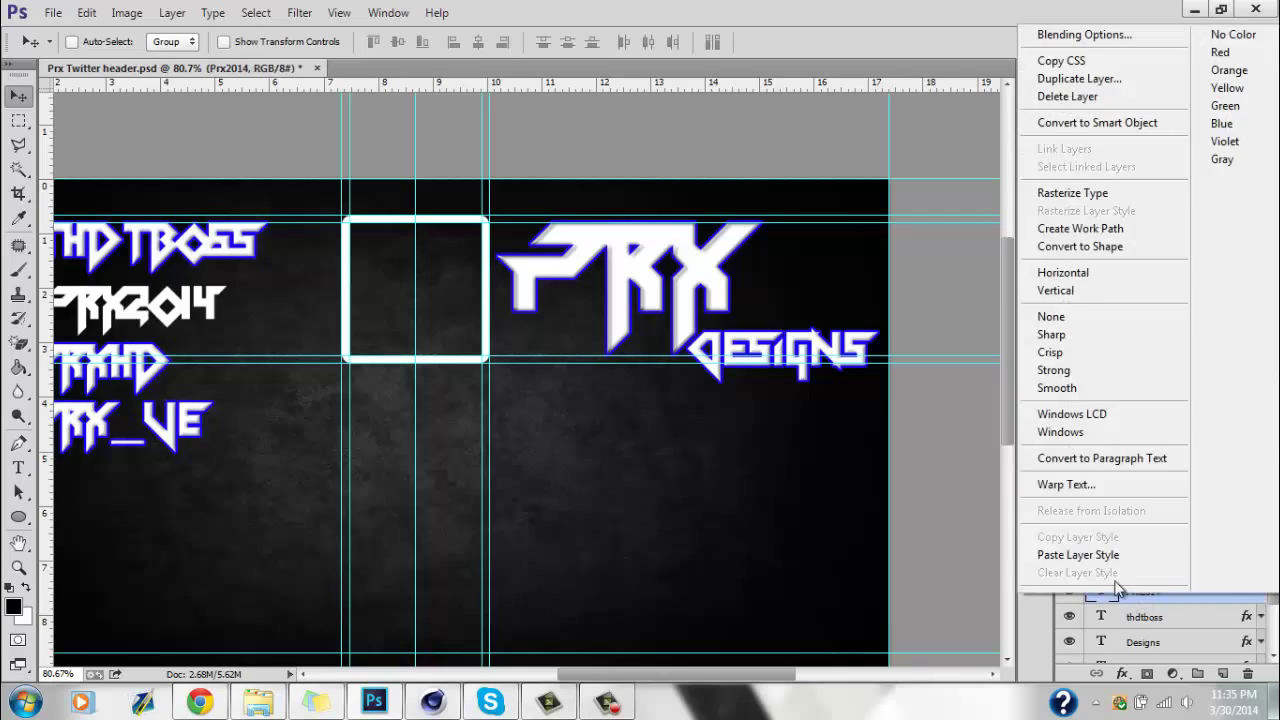
click(1120, 555)
scroll(1130, 640, down, 1)
scroll(1243, 497, up, 3)
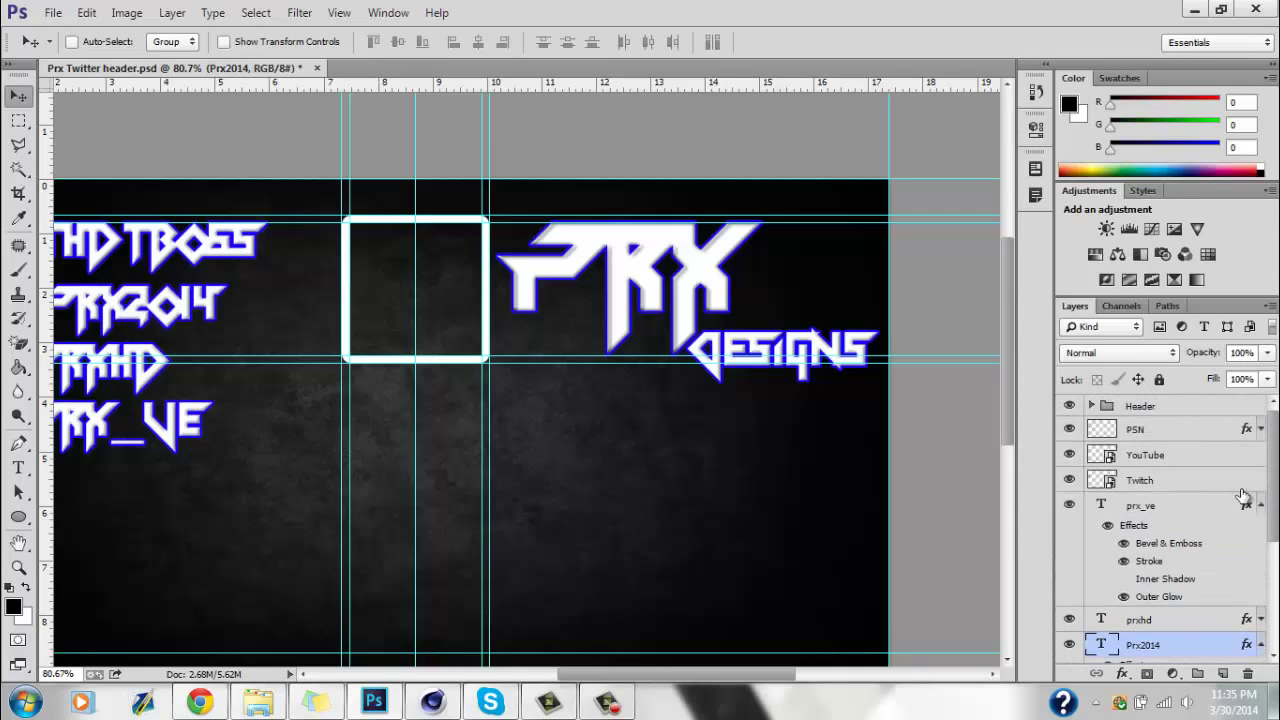
click(1180, 429)
Step: Create a new empty layer above the PSN layer
click(1222, 673)
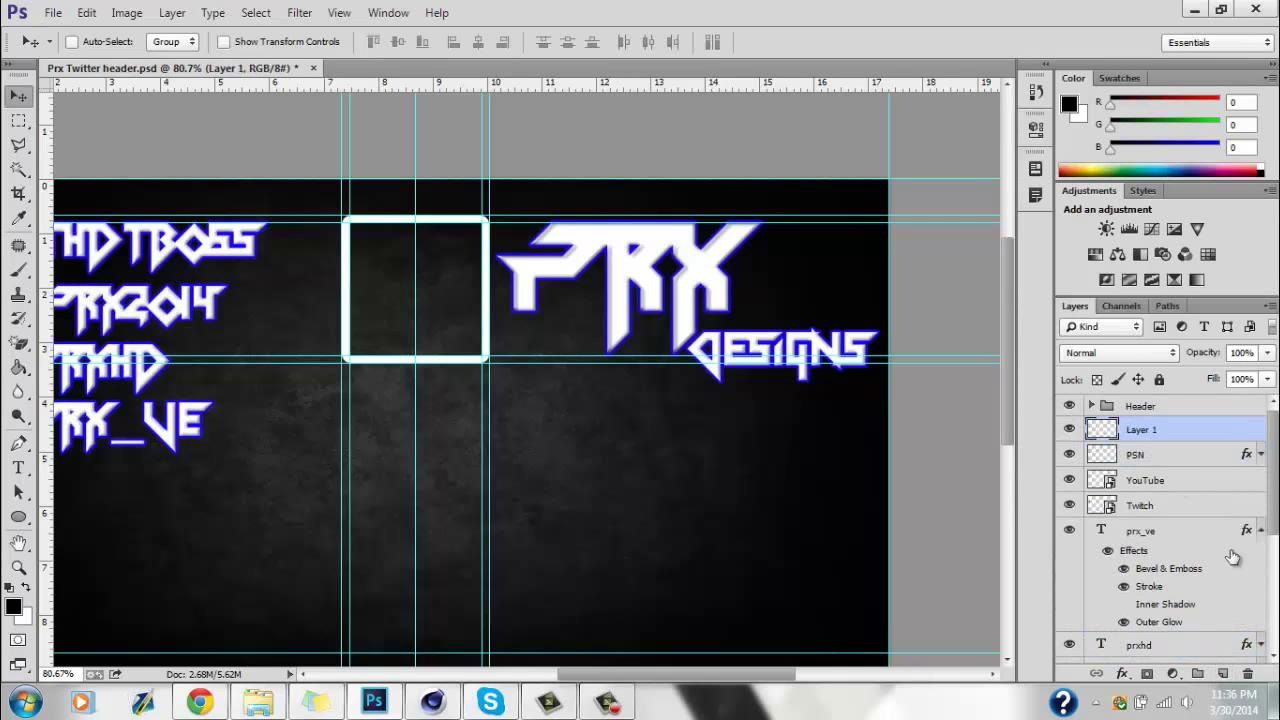
scroll(1230, 558, down, 3)
scroll(1207, 437, up, 3)
scroll(560, 480, down, 2)
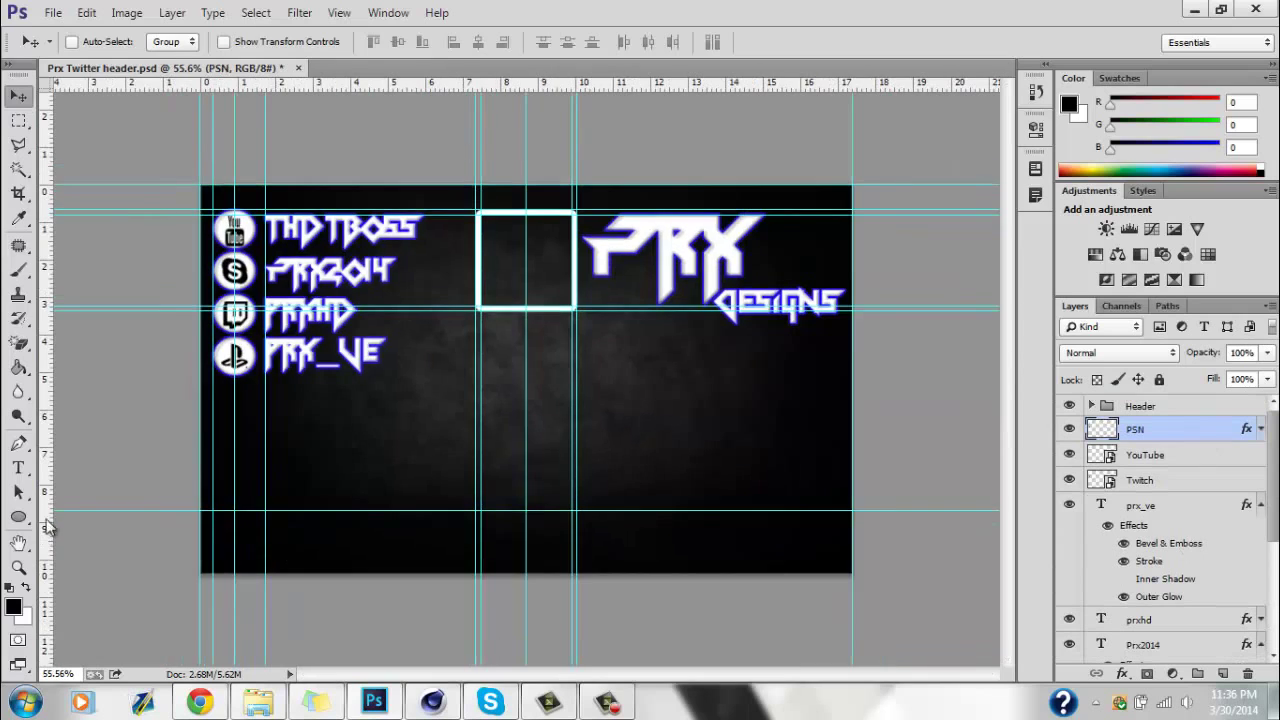
Step: Type a 48 pt contact line with the business e-mail and Skype name near the bottom
key(t)
click(497, 490)
click(395, 42)
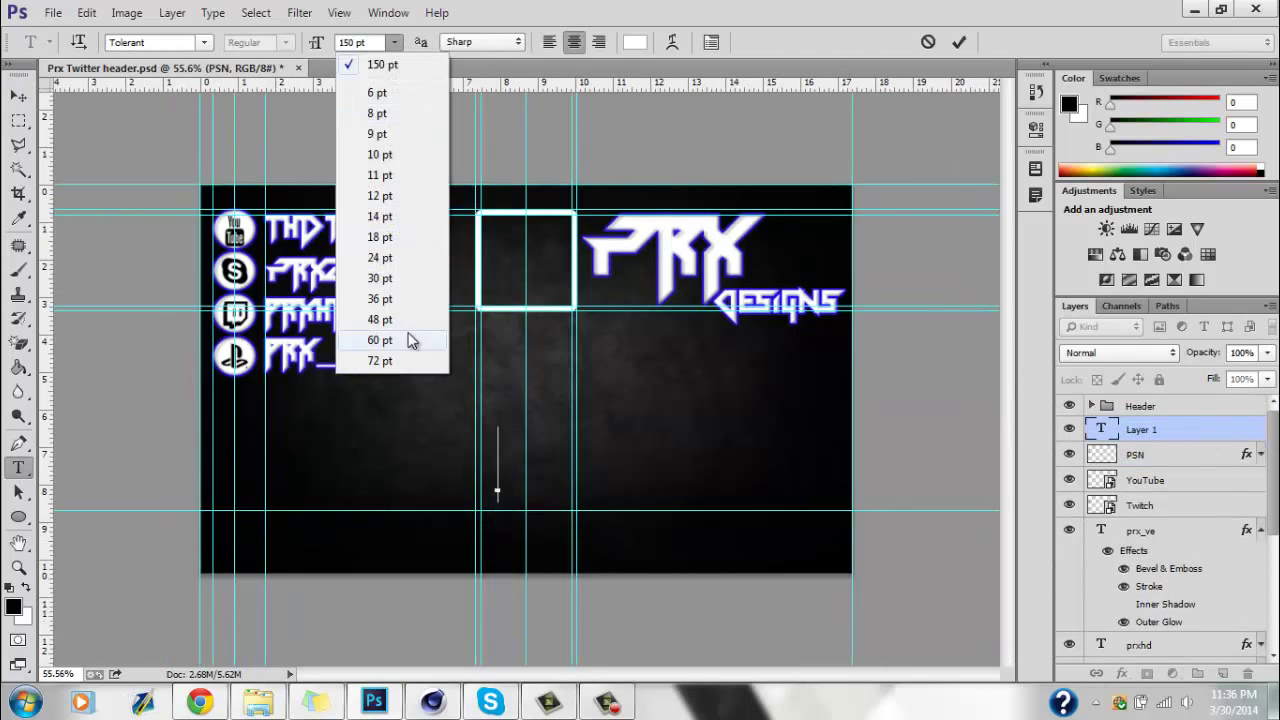
click(400, 319)
text(CONTACT ME AT)
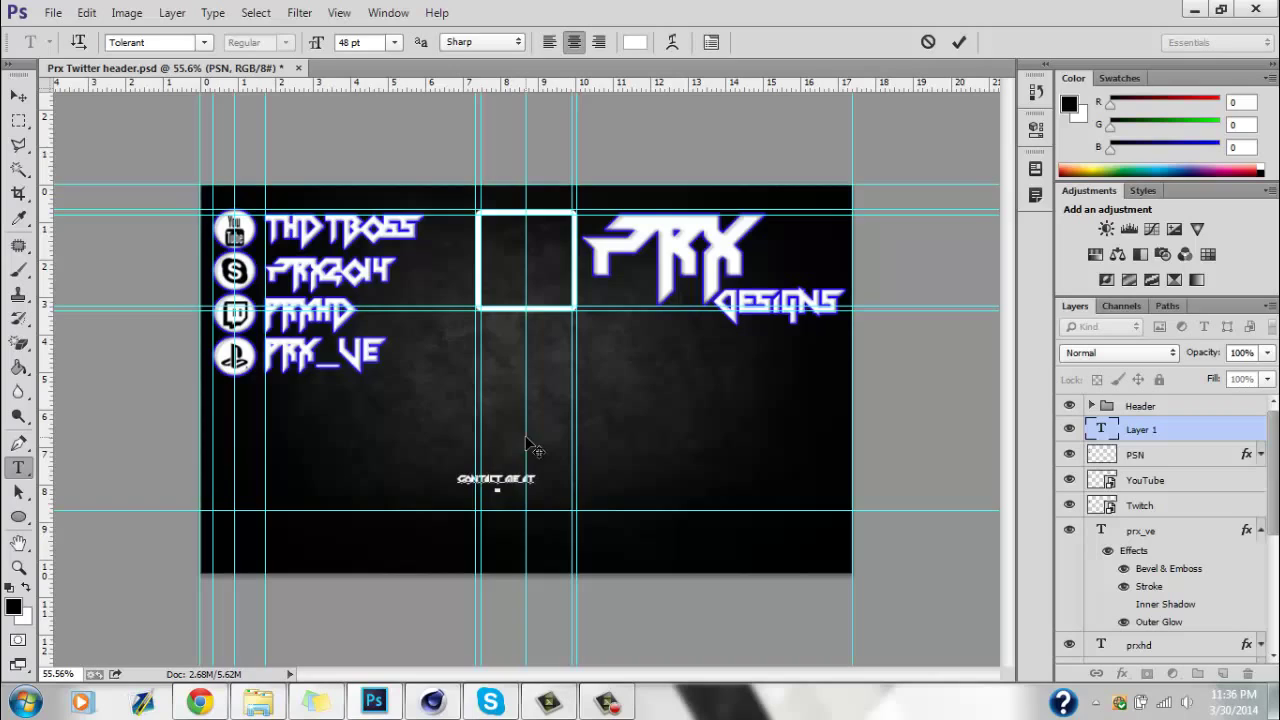
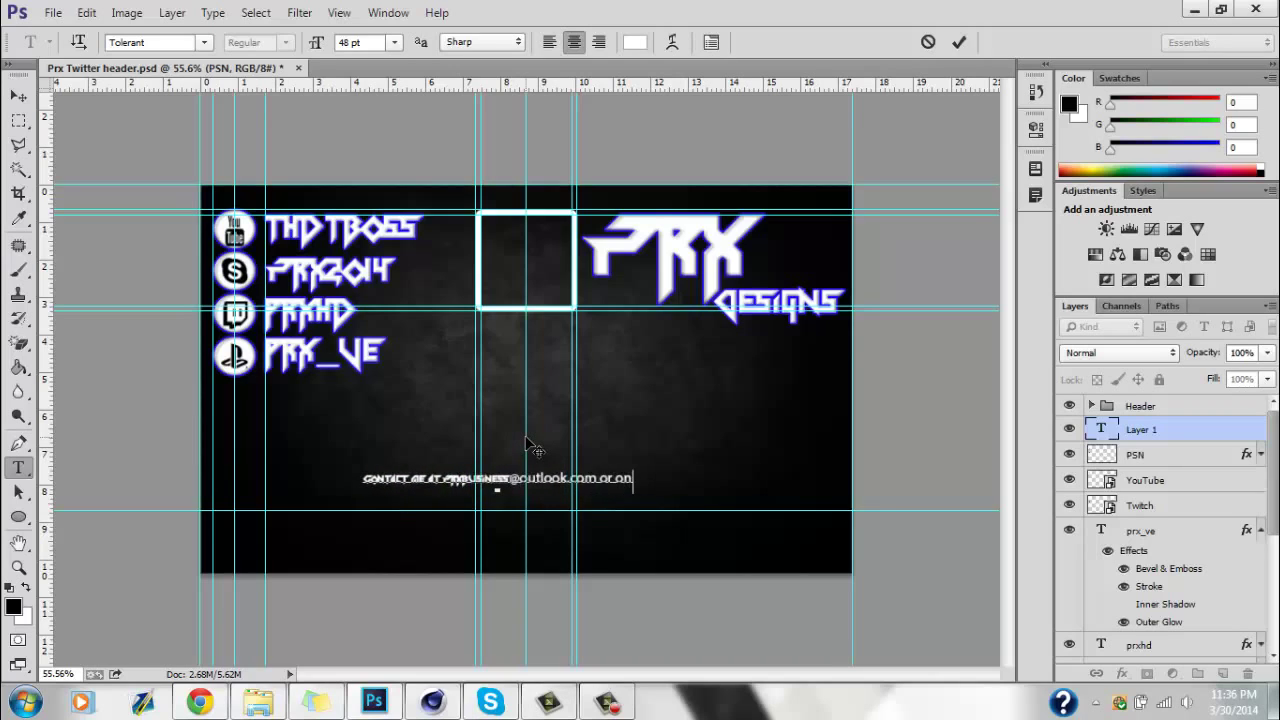
text( skypre)
key(BackSpace)
key(BackSpace)
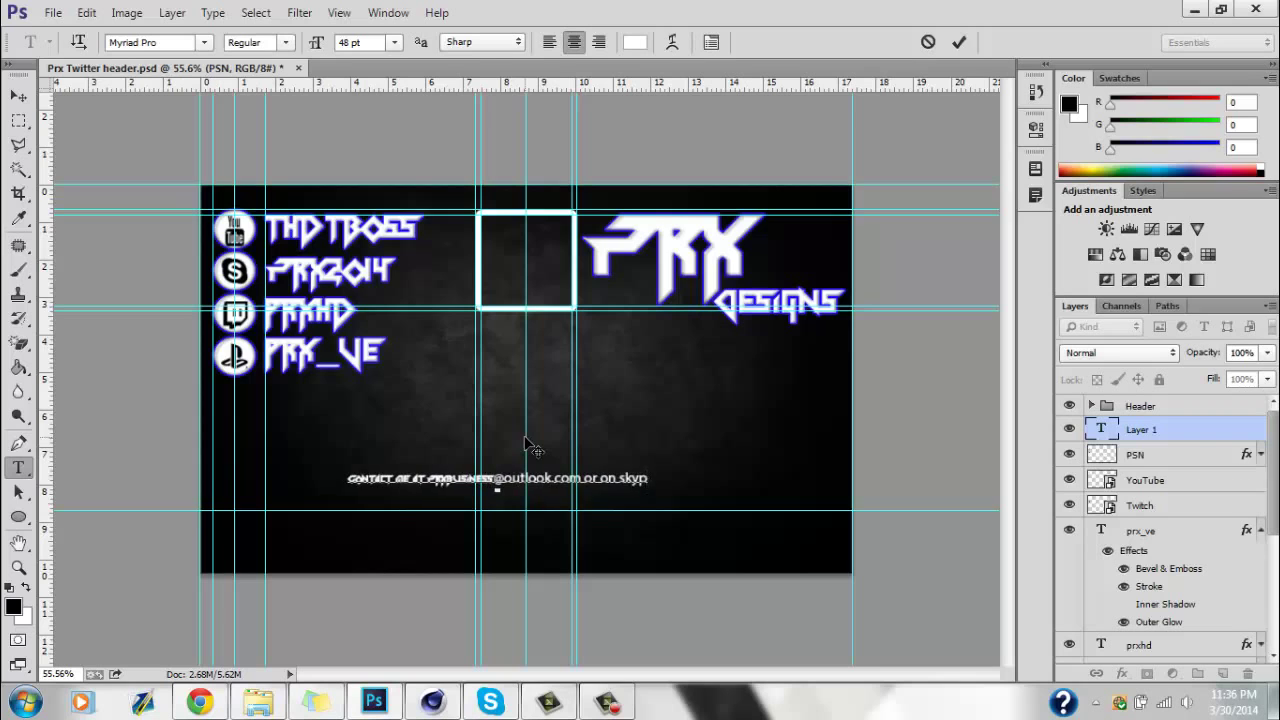
text(e: prx2014)
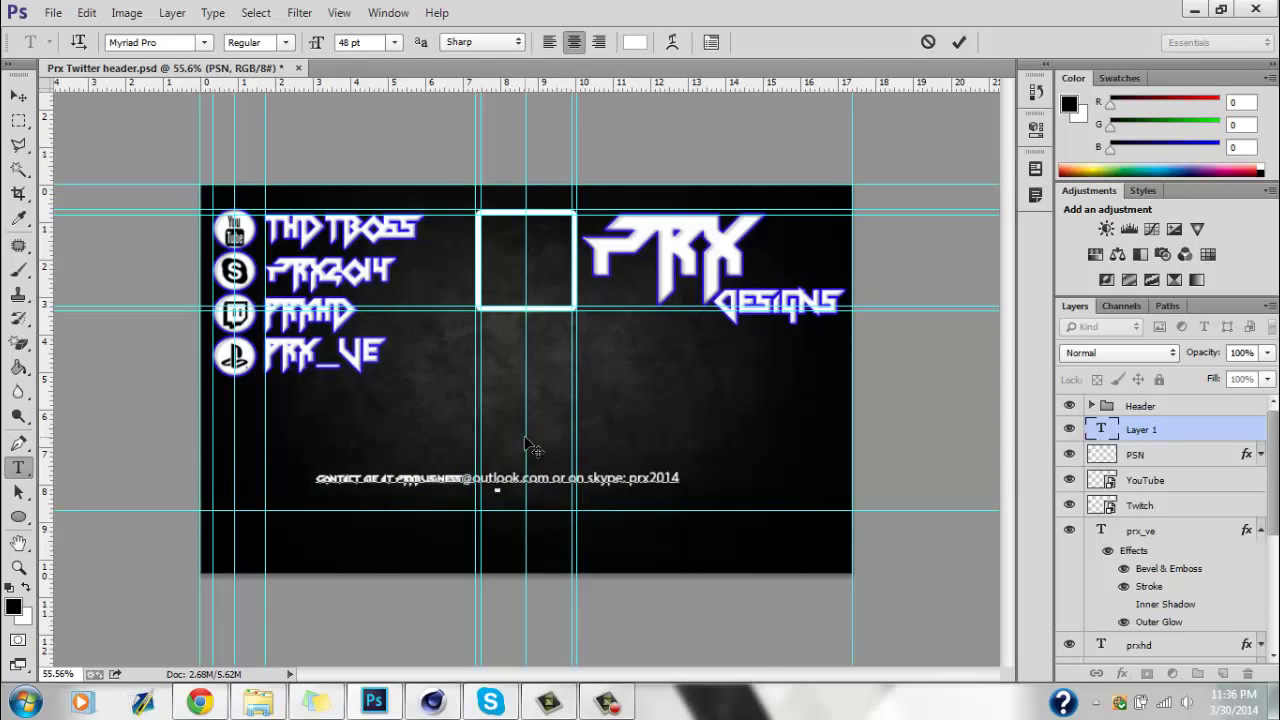
Step: Set the contact line to the bold Tolerant font, enlarge it, and move it lower
scroll(530, 450, up, 1)
scroll(530, 450, up, 1)
drag(740, 500, 106, 500)
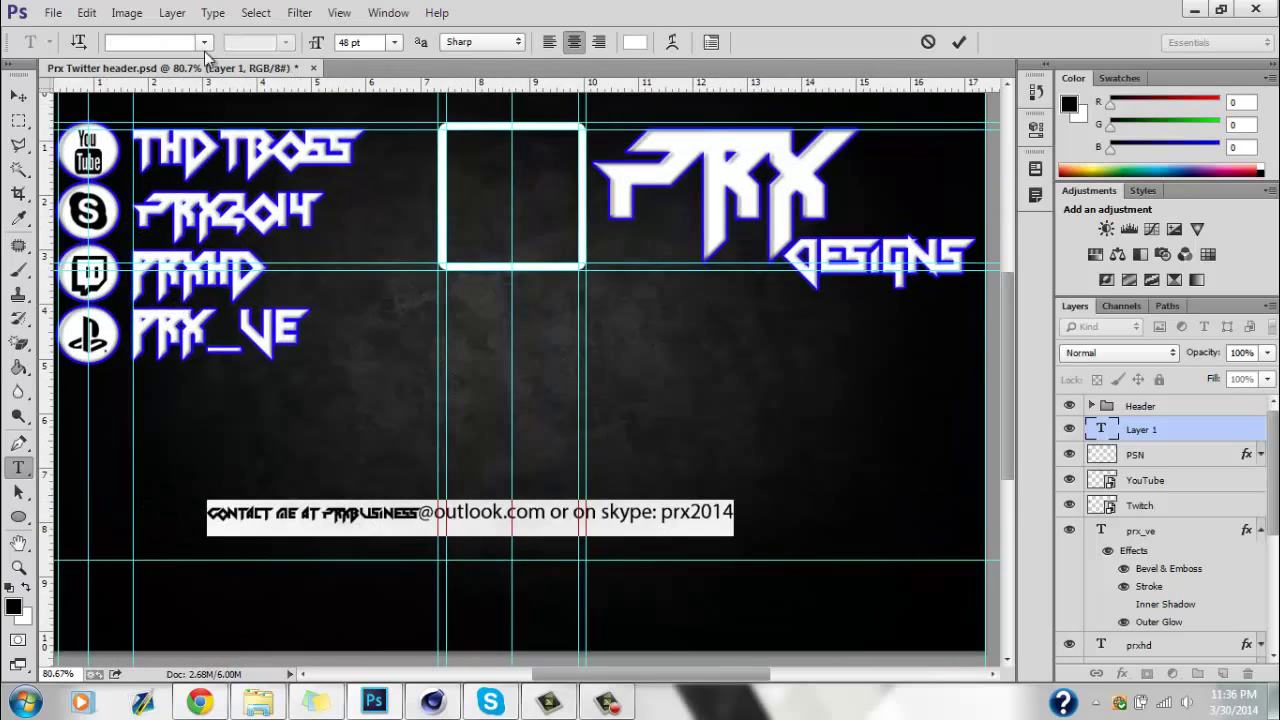
click(204, 42)
scroll(230, 480, down, 2)
click(230, 551)
click(394, 42)
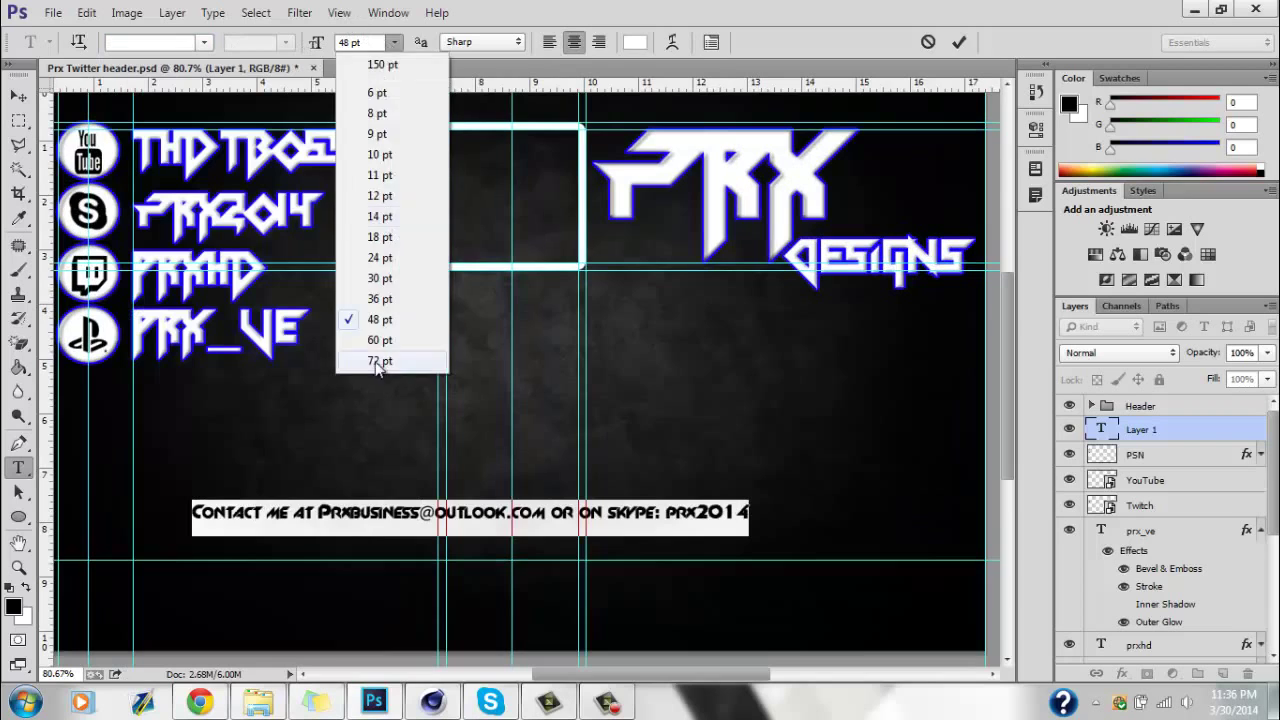
click(386, 345)
click(18, 95)
drag(321, 517, 341, 555)
scroll(430, 440, down, 2)
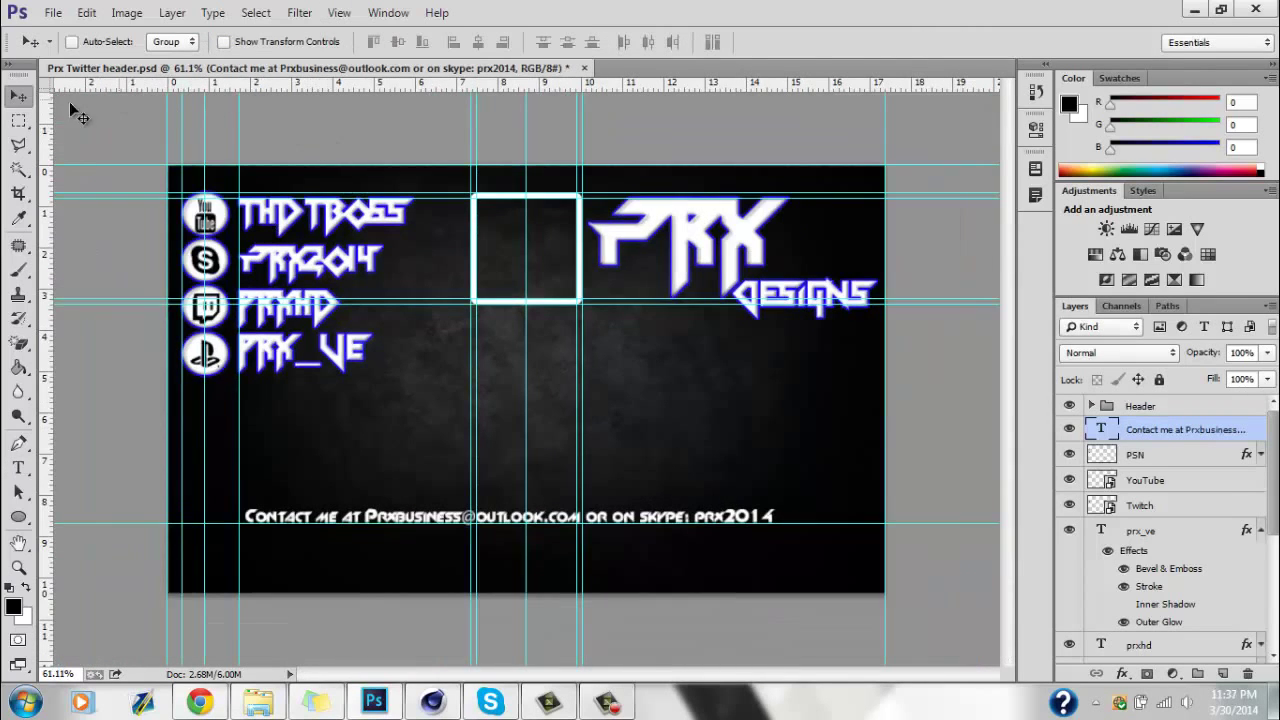